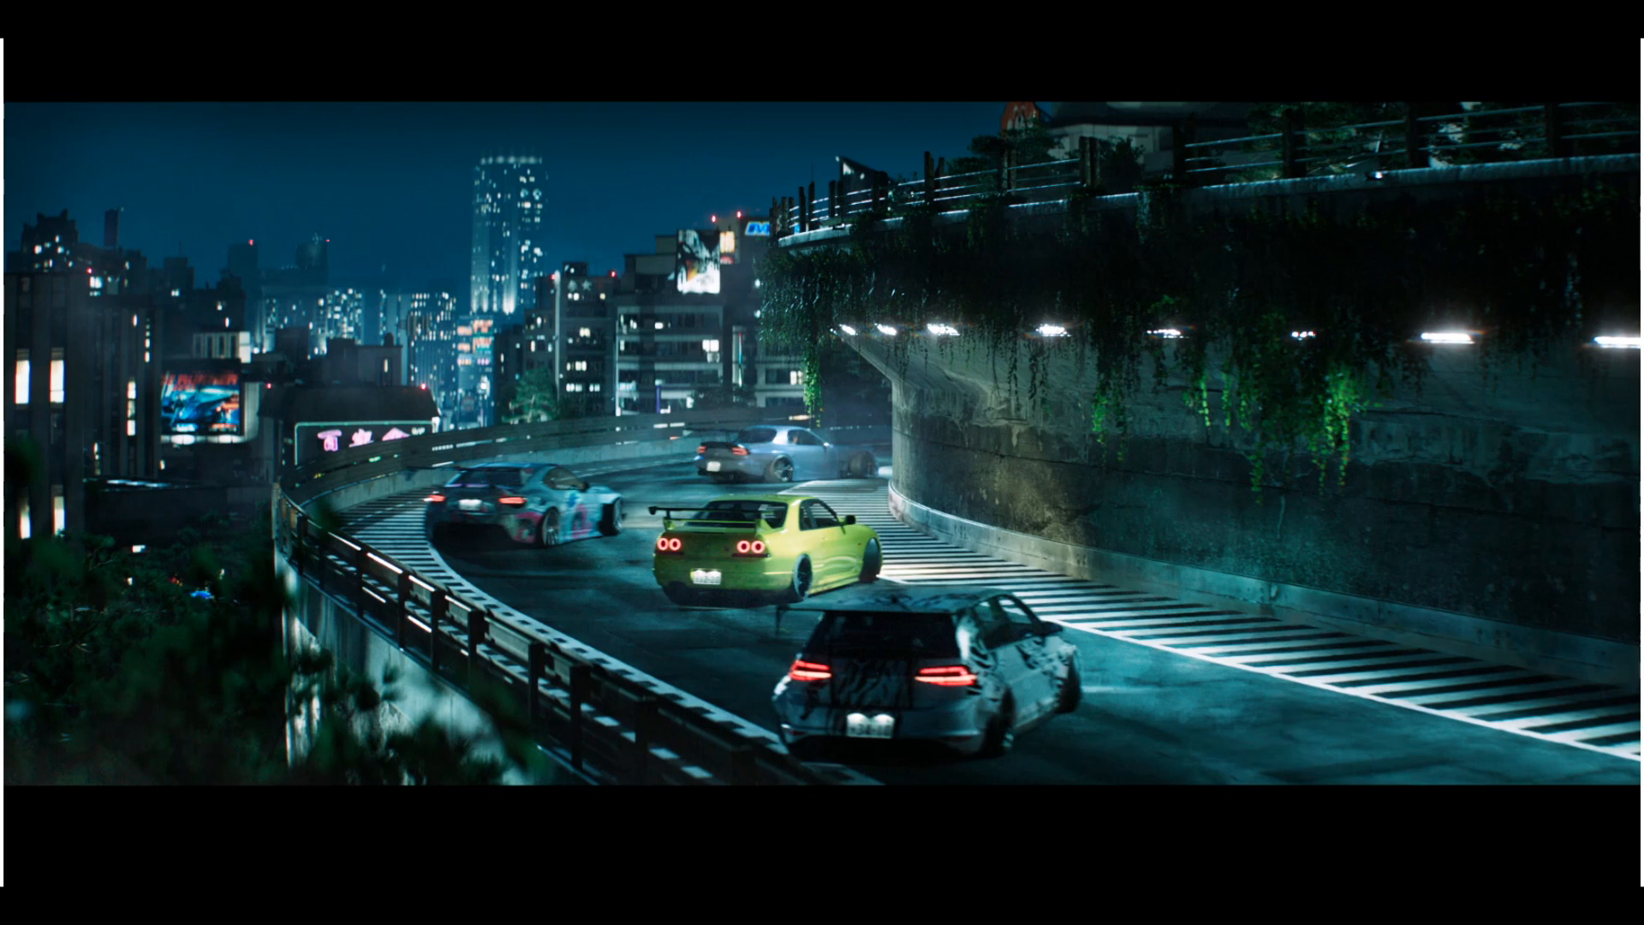
Draw composition lines over the render along the retaining wall's base and its row of lights toward the distant bend.
left_click_drag(1637, 693, 1079, 567)
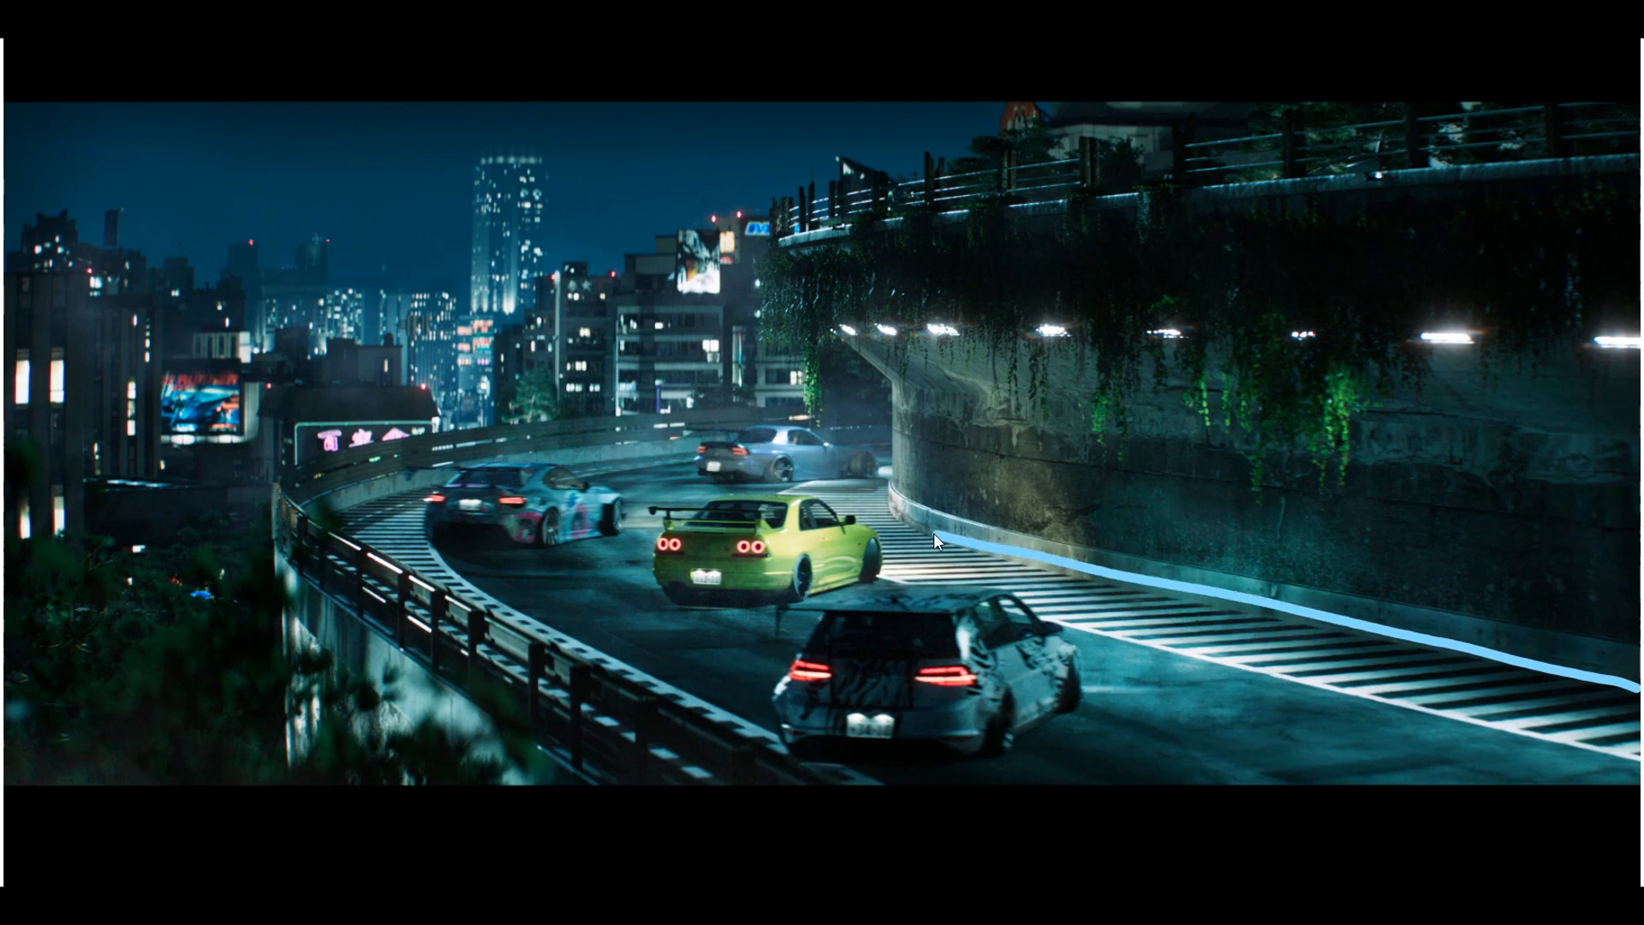
left_click_drag(747, 476, 526, 398)
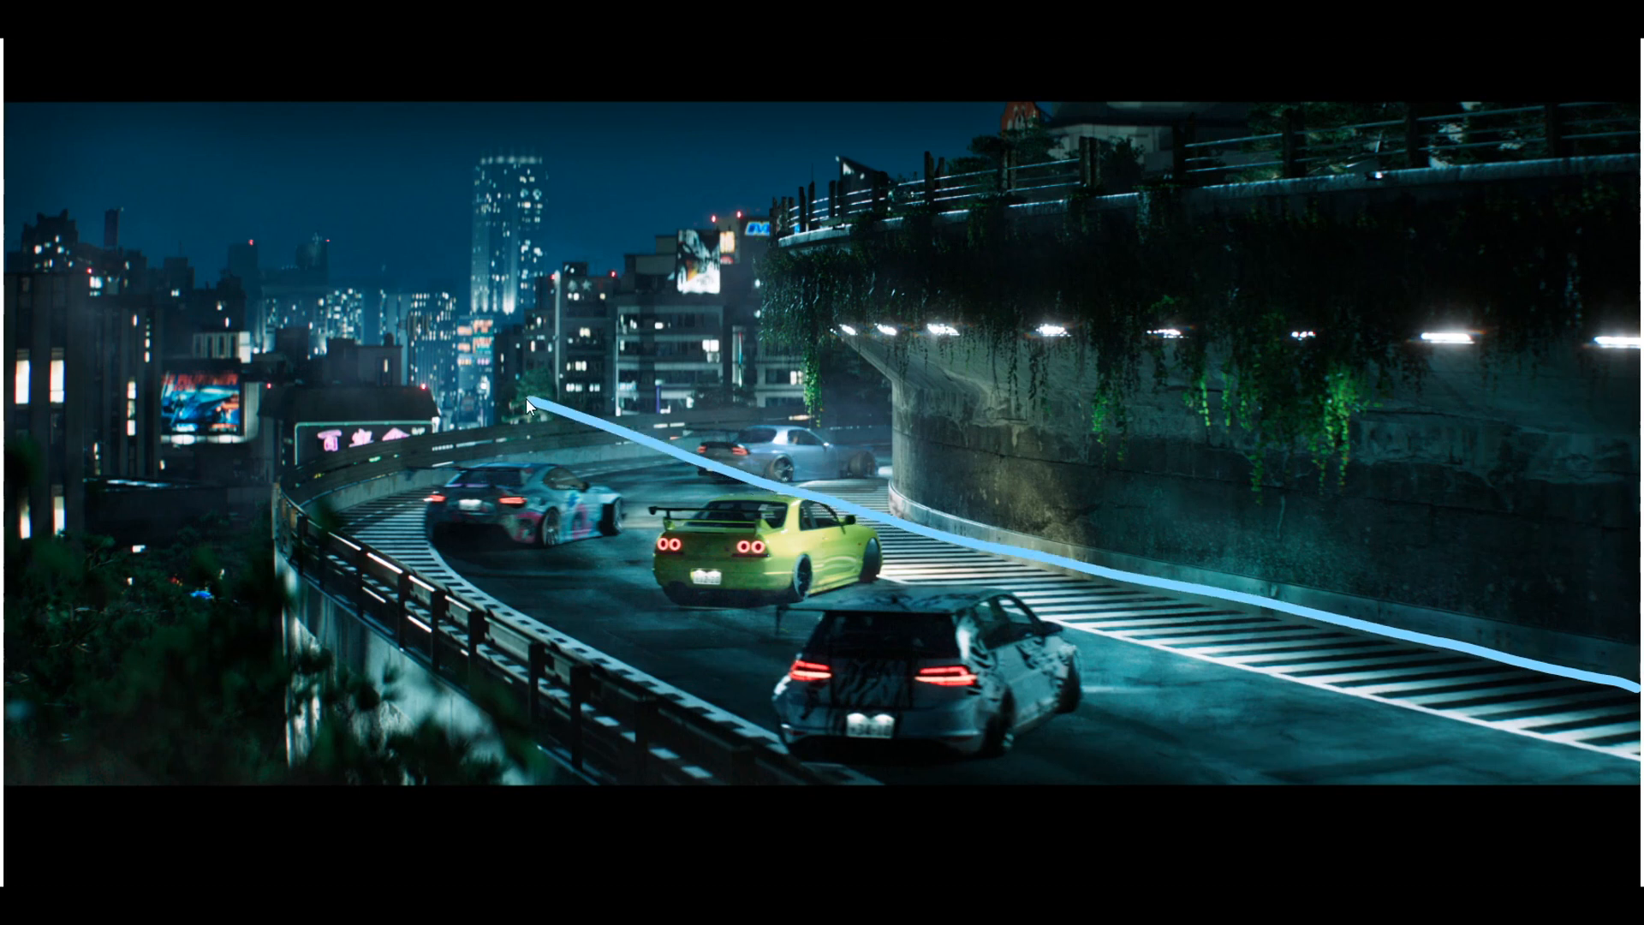
left_click_drag(1637, 326, 456, 270)
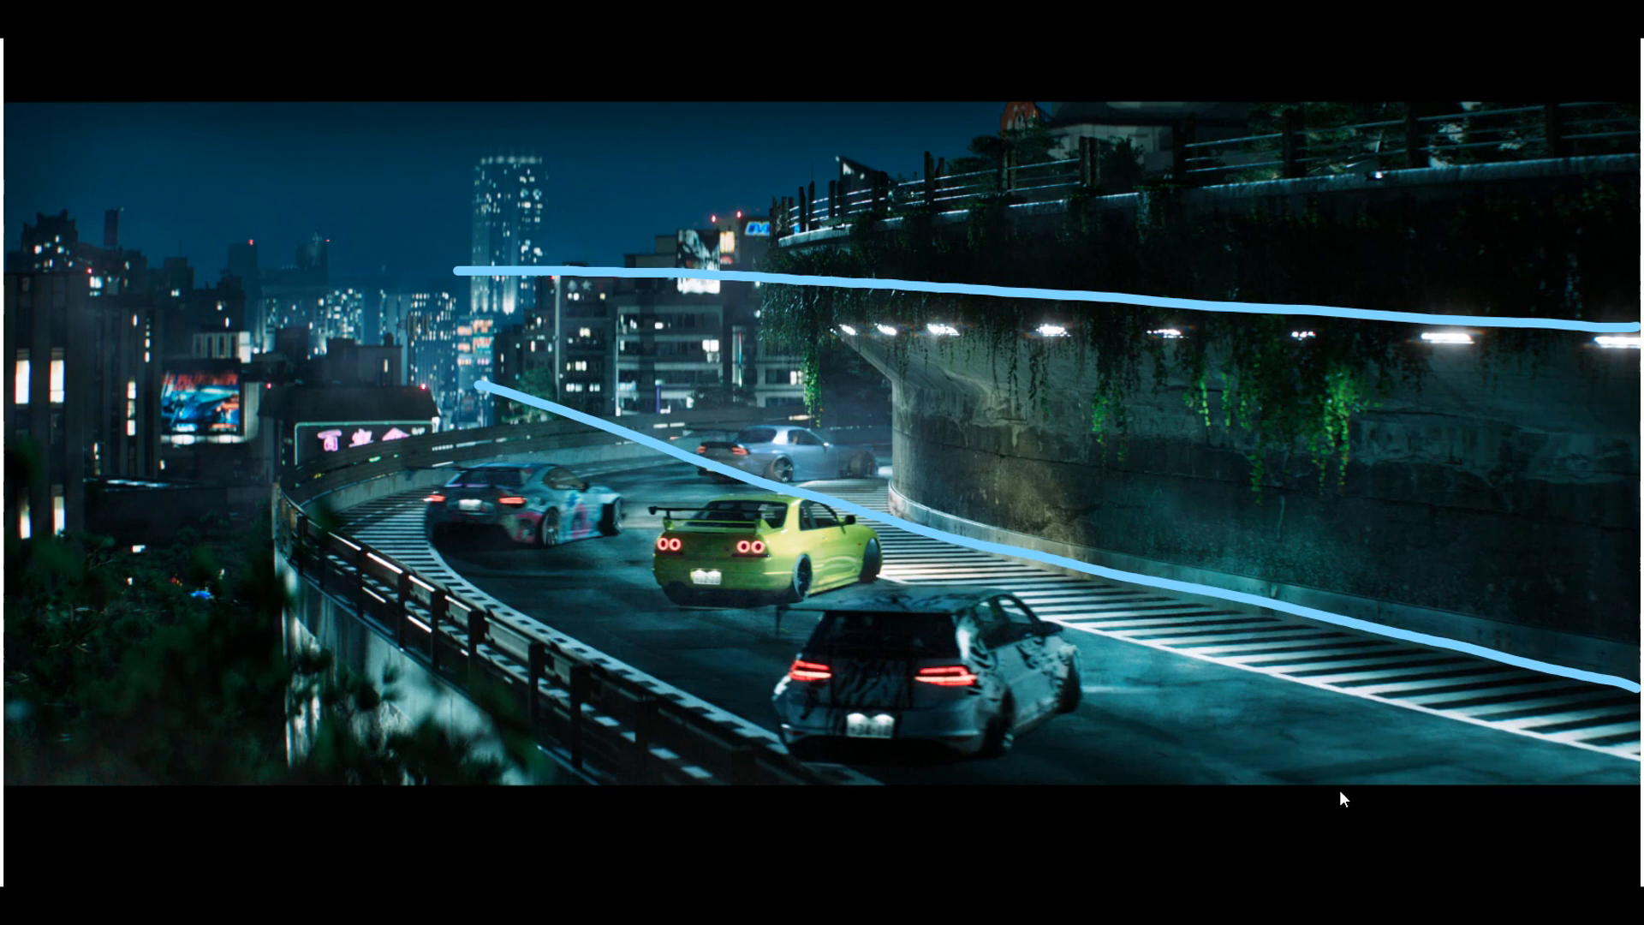
Draw a curve and a zigzag through the drifting cars, plus lines from the skyline and overpass converging on the road's bend.
mouse_move(1286, 772)
left_mouse_down()
mouse_move(779, 624)
mouse_move(794, 444)
left_mouse_up()
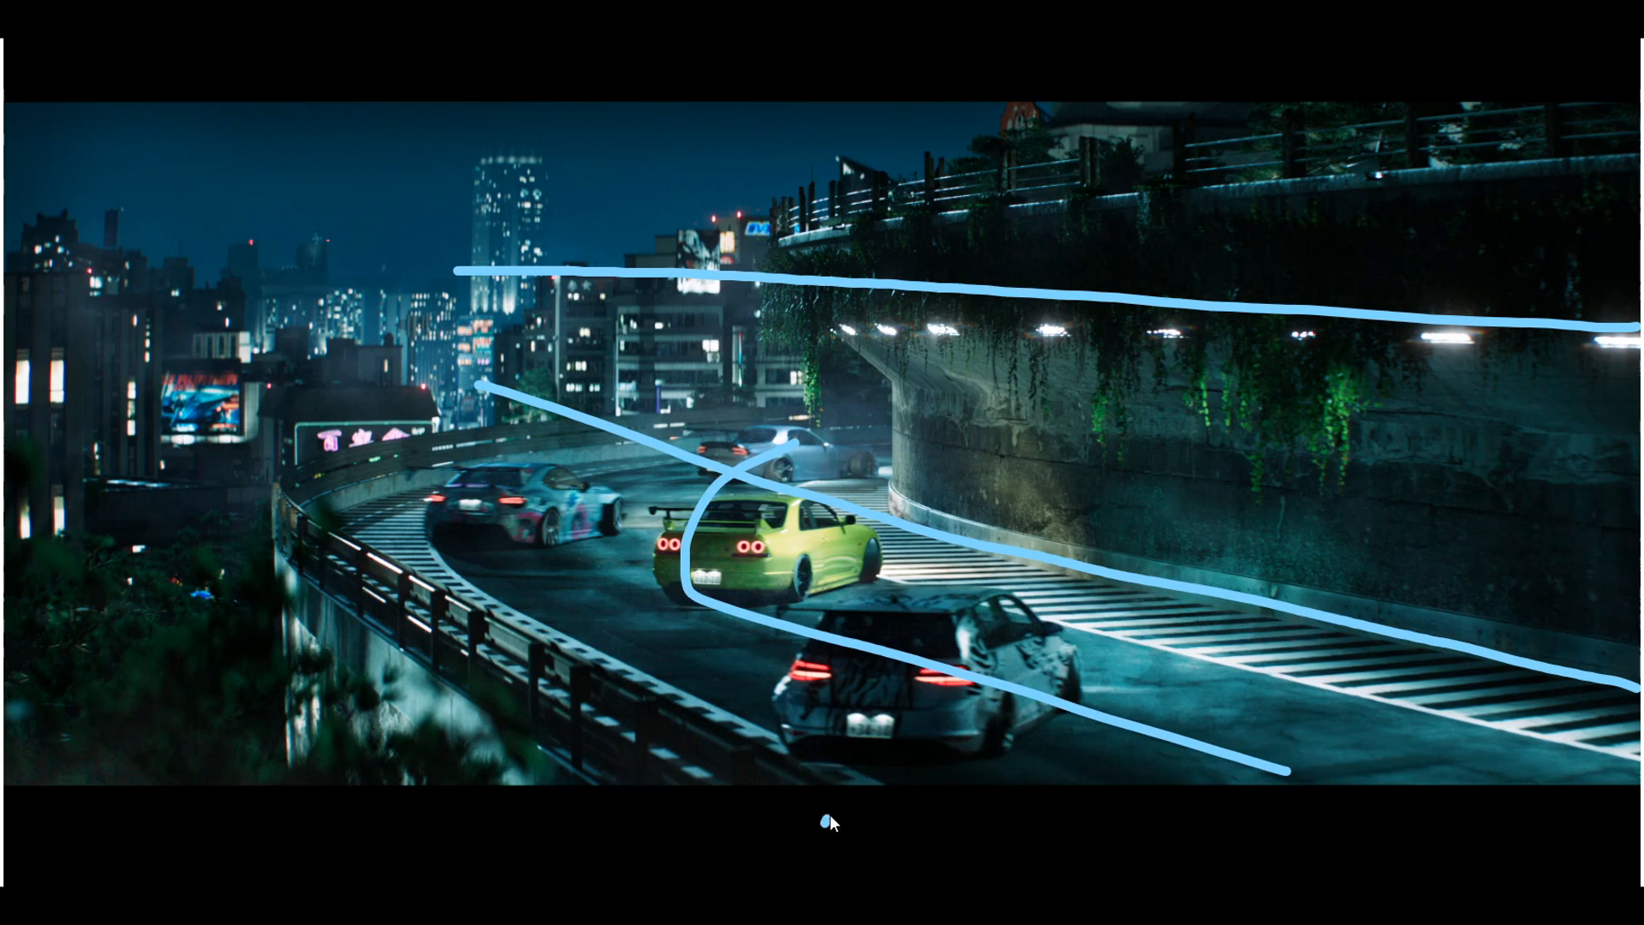
mouse_move(830, 818)
left_mouse_down()
mouse_move(942, 577)
mouse_move(529, 494)
mouse_move(790, 447)
mouse_move(431, 371)
left_mouse_up()
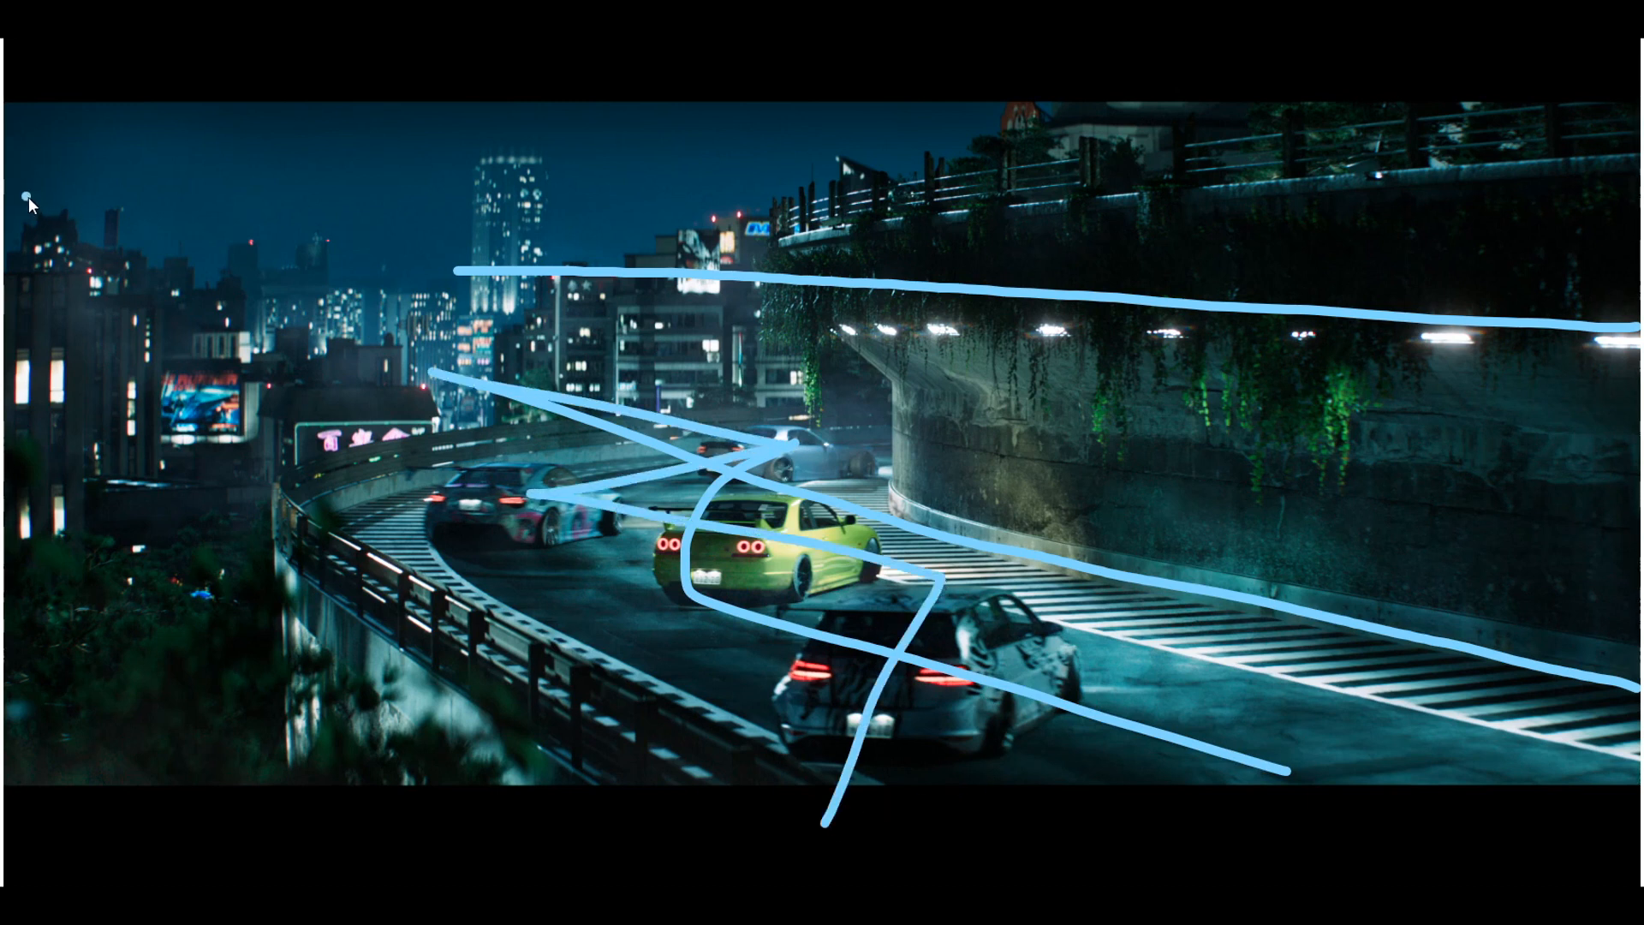
left_click_drag(27, 196, 363, 387)
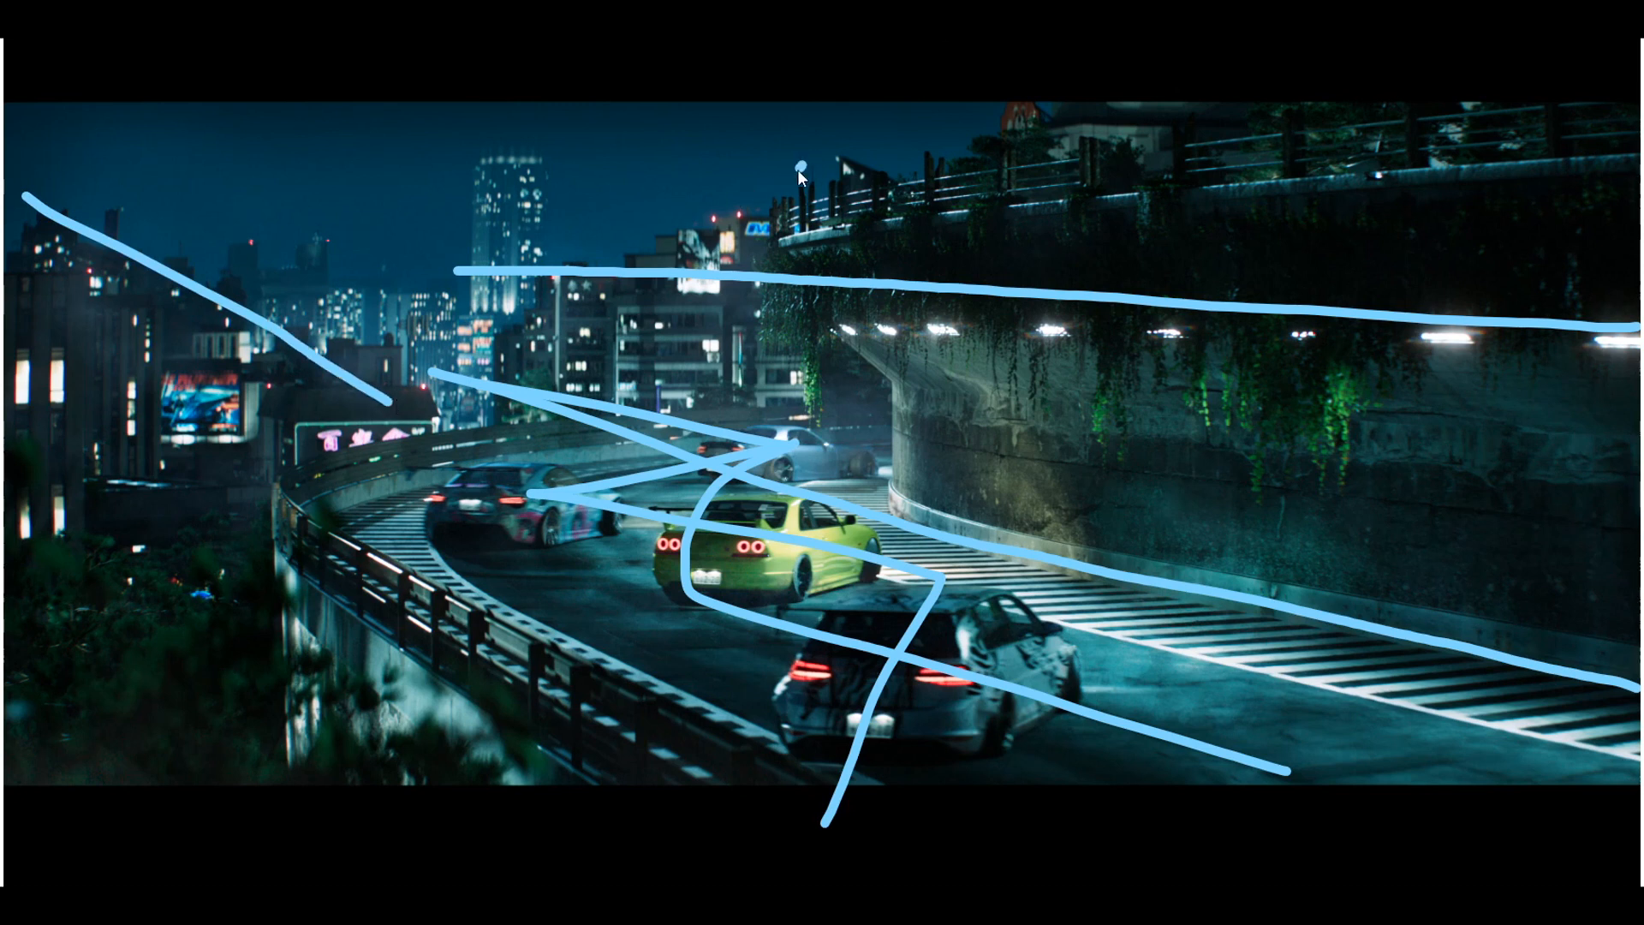
left_click_drag(803, 165, 574, 323)
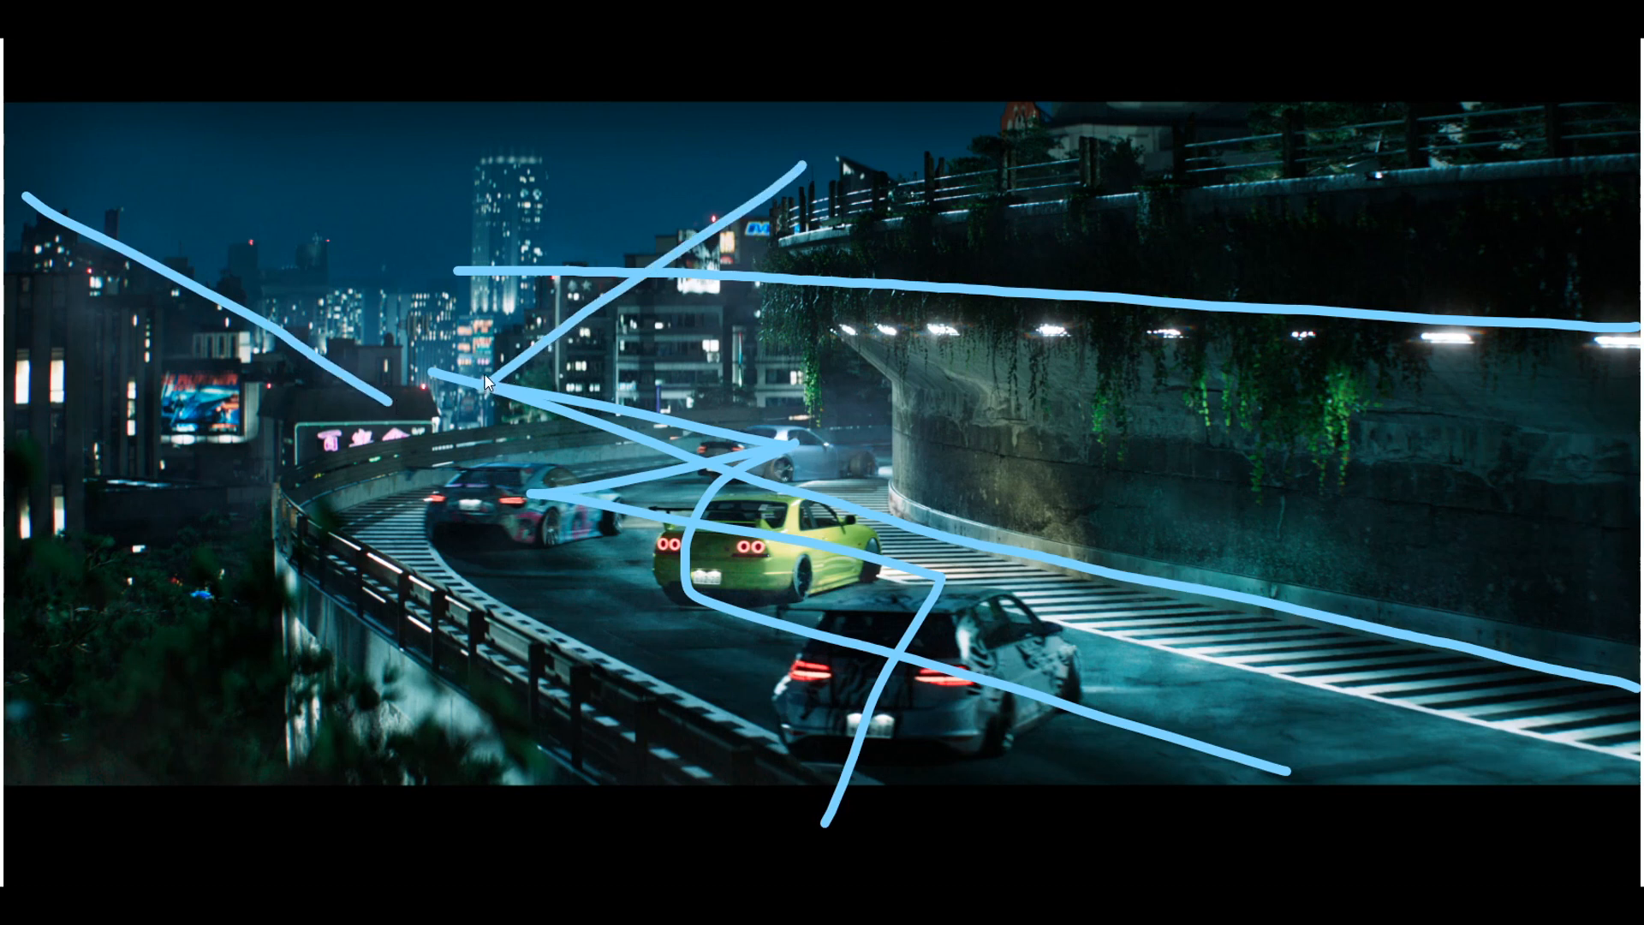
mouse_move(406, 415)
left_mouse_down()
mouse_move(445, 372)
mouse_move(435, 363)
left_mouse_up()
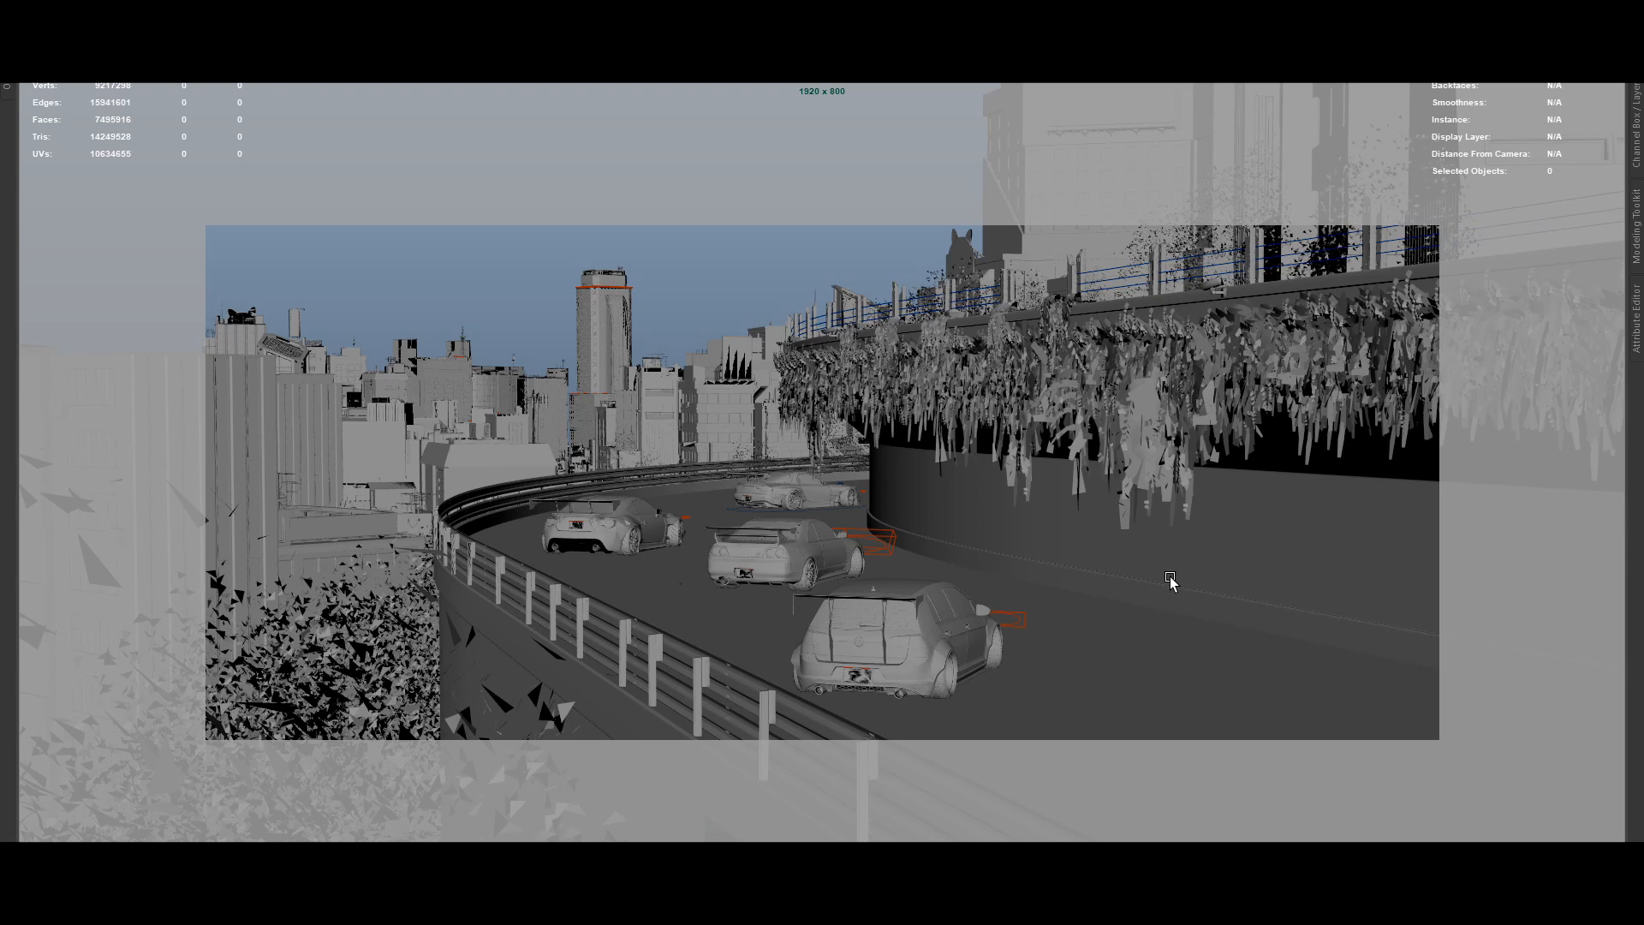
Select individual car meshes, the nearby buildings and the parts of the tall skyscraper in turn to examine their geometry.
left_click(910, 658)
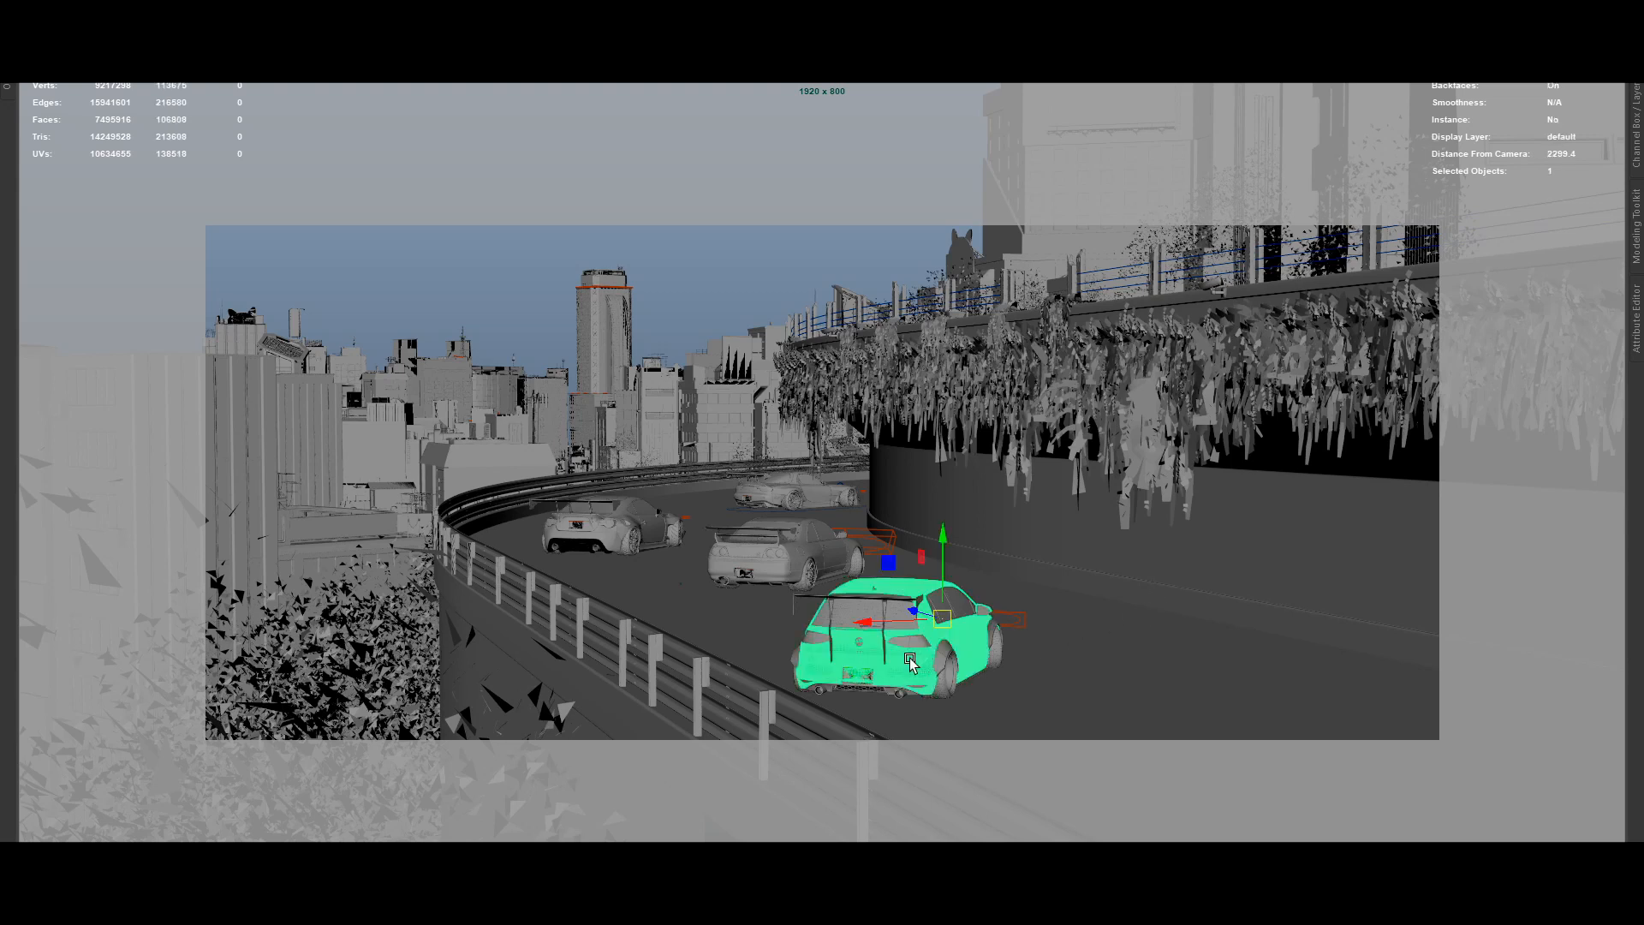
left_click(775, 576)
left_click(641, 535)
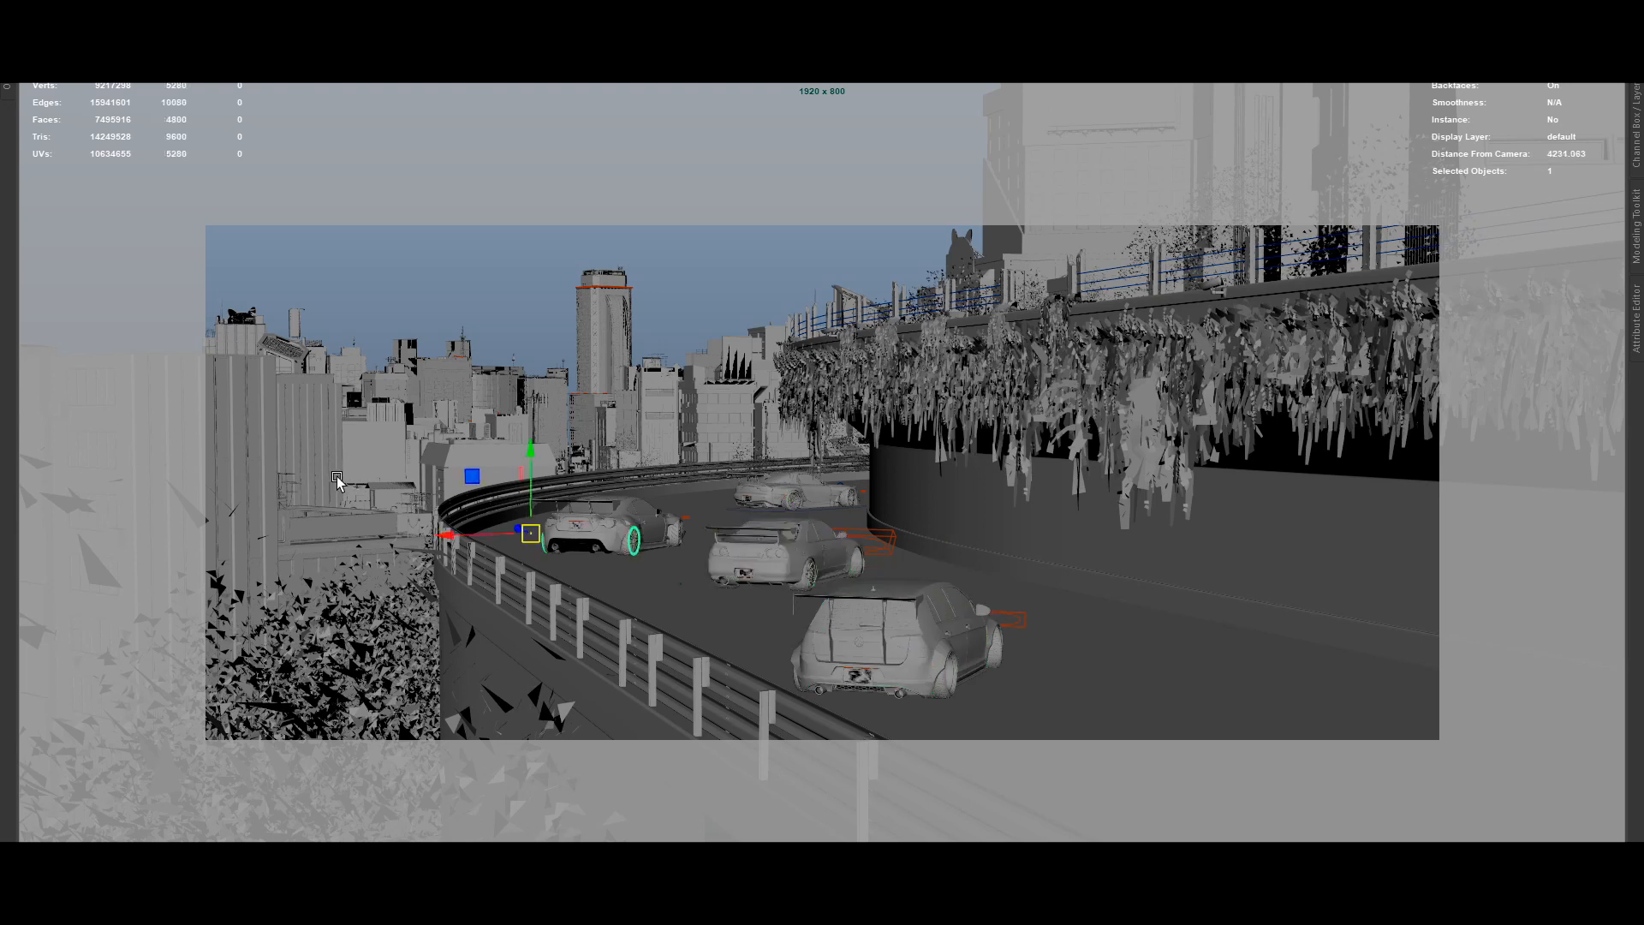
left_click(258, 442)
left_click(312, 439)
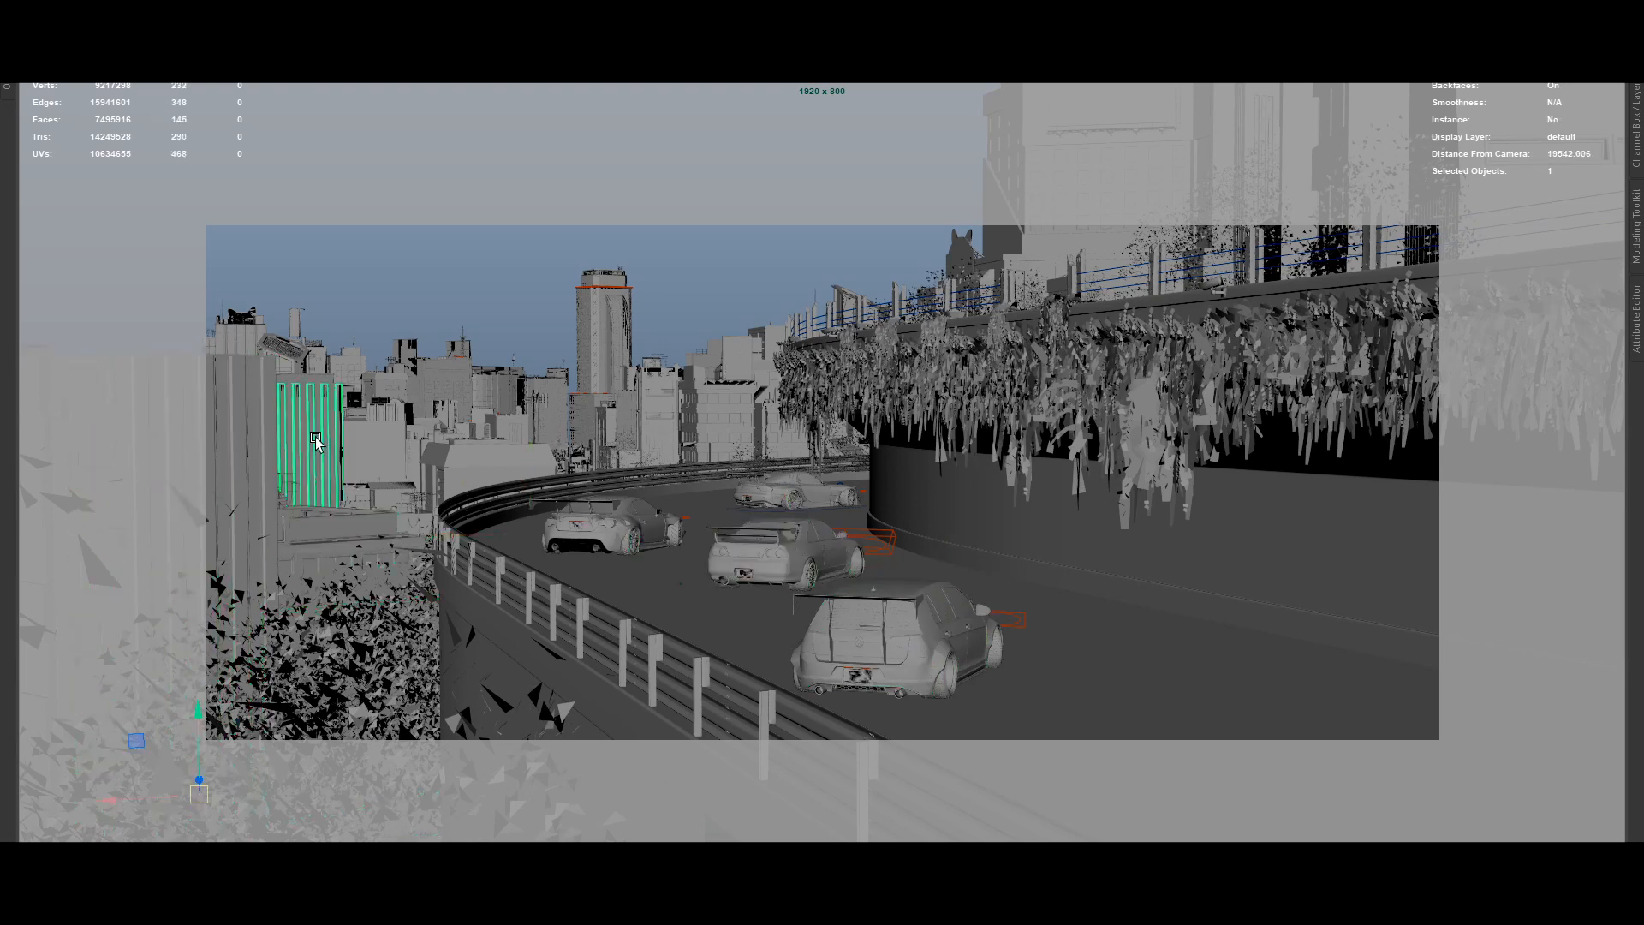
left_click(608, 362)
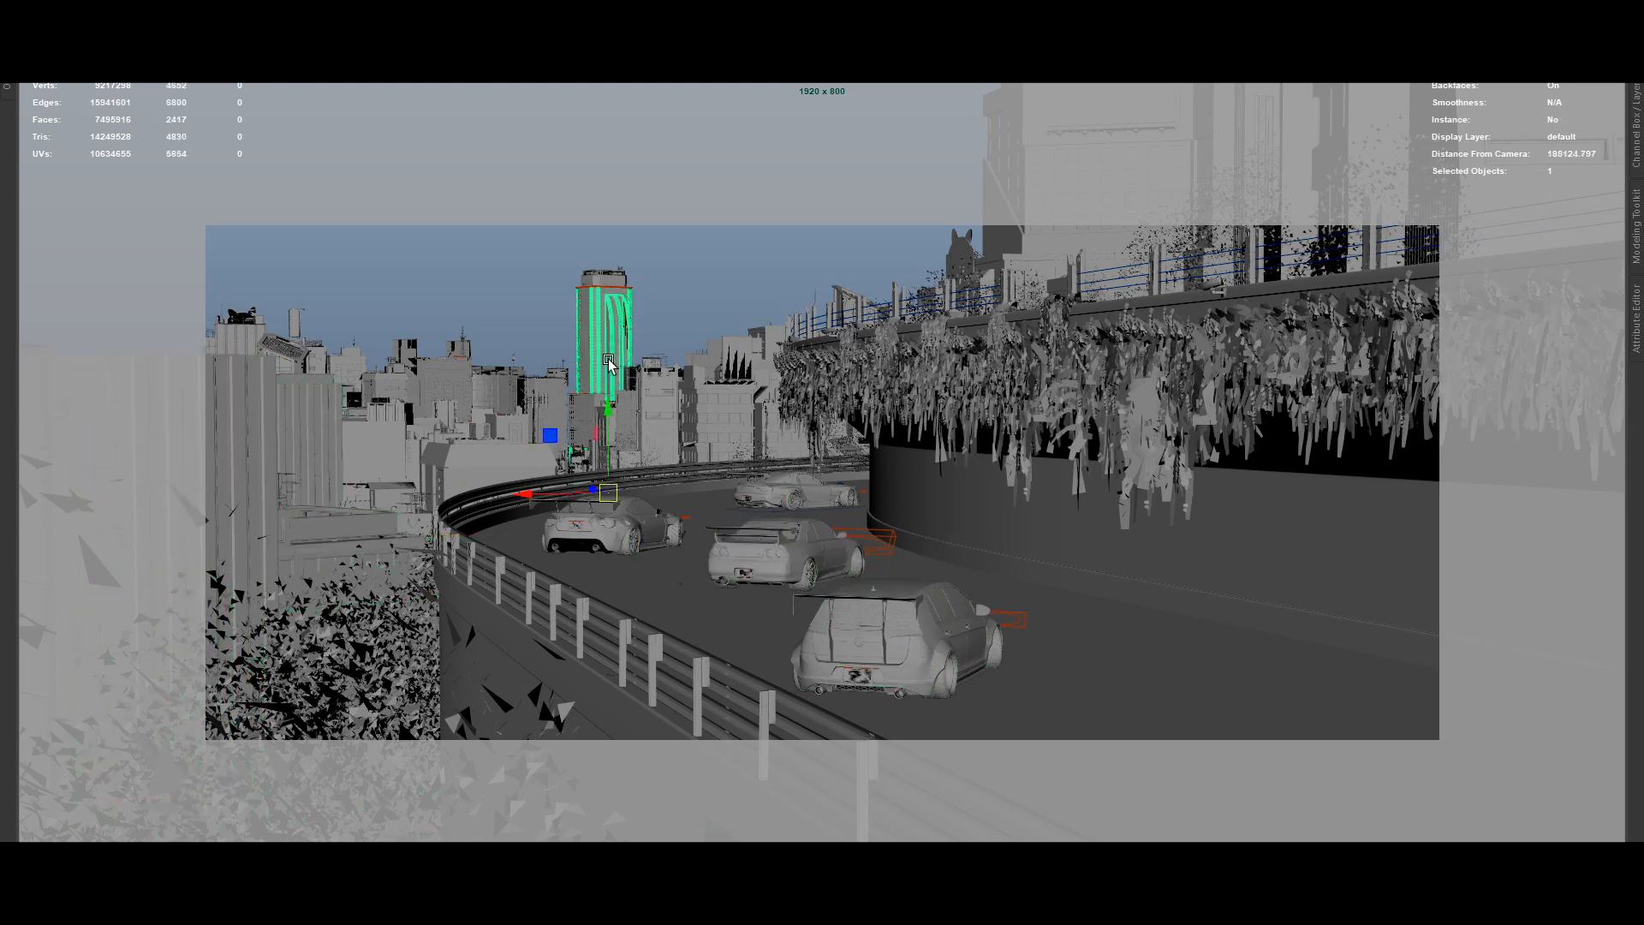
left_click(617, 279)
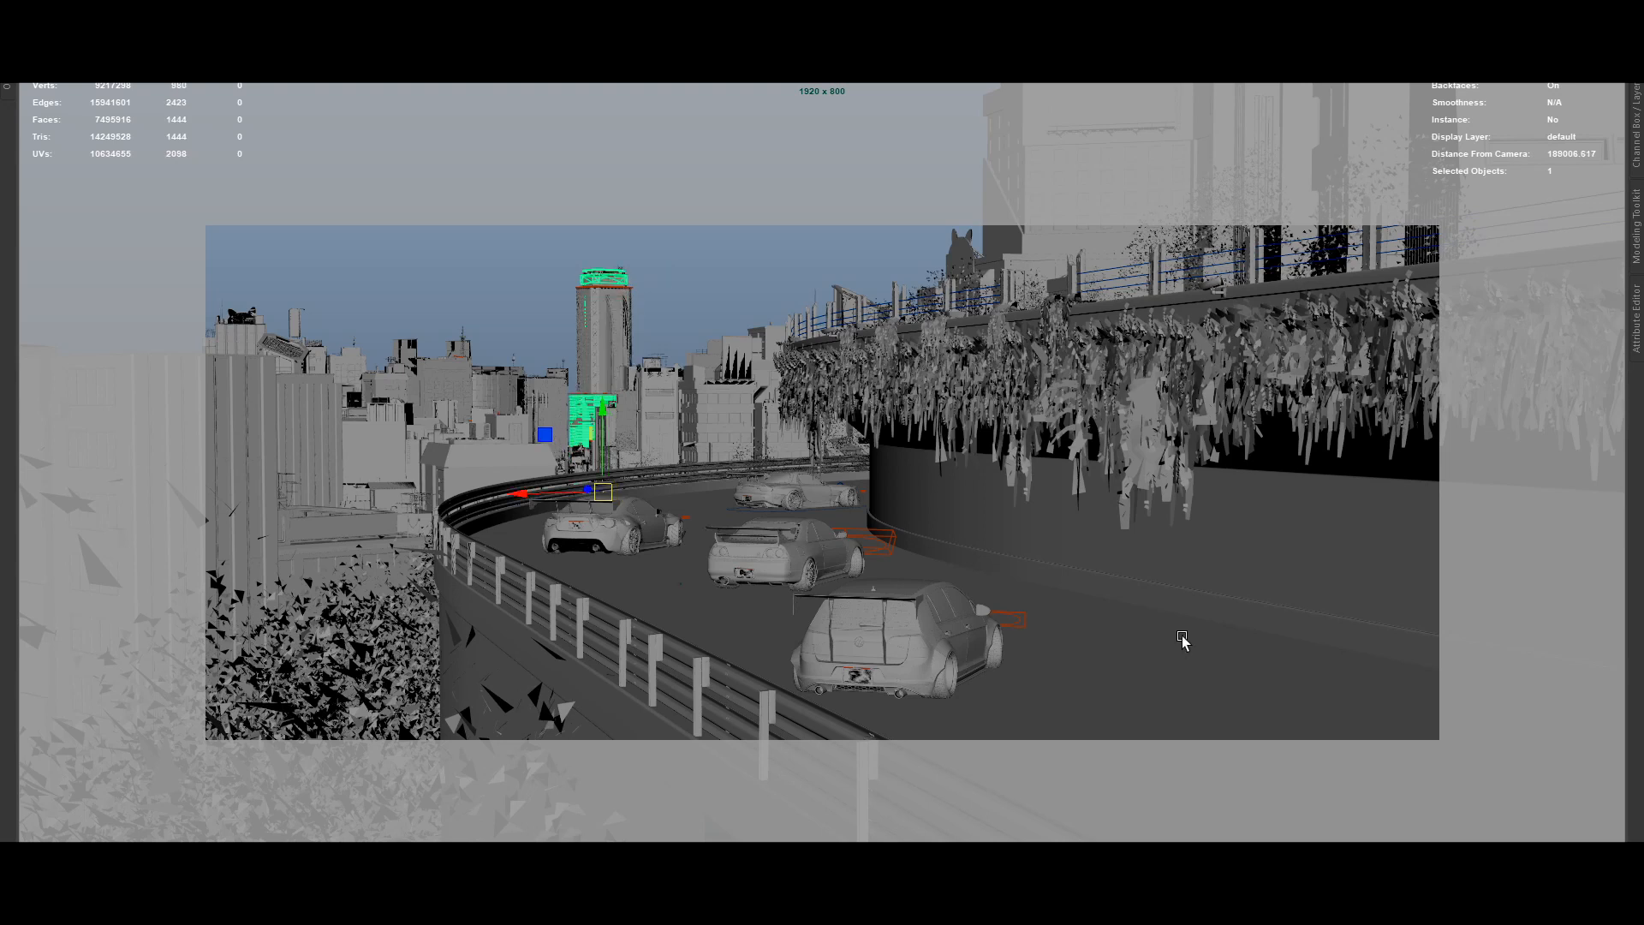
Select the retaining wall, the outer road barrier and the road surface in turn to examine how they are modelled.
left_click(1231, 581)
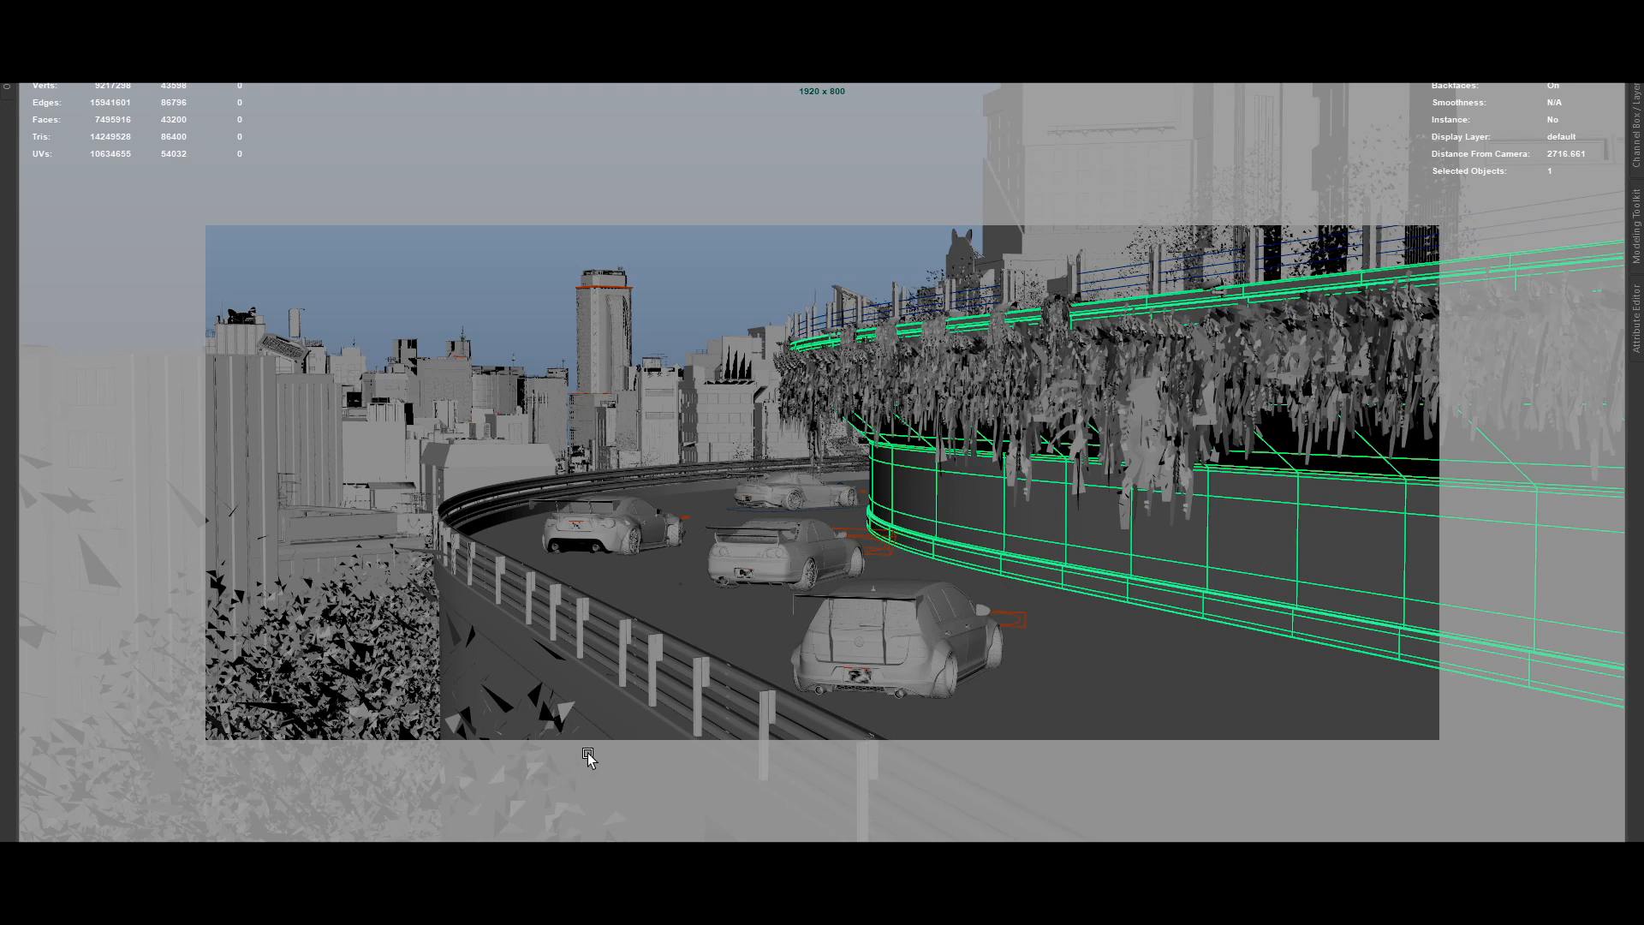
left_click(634, 724)
key("w")
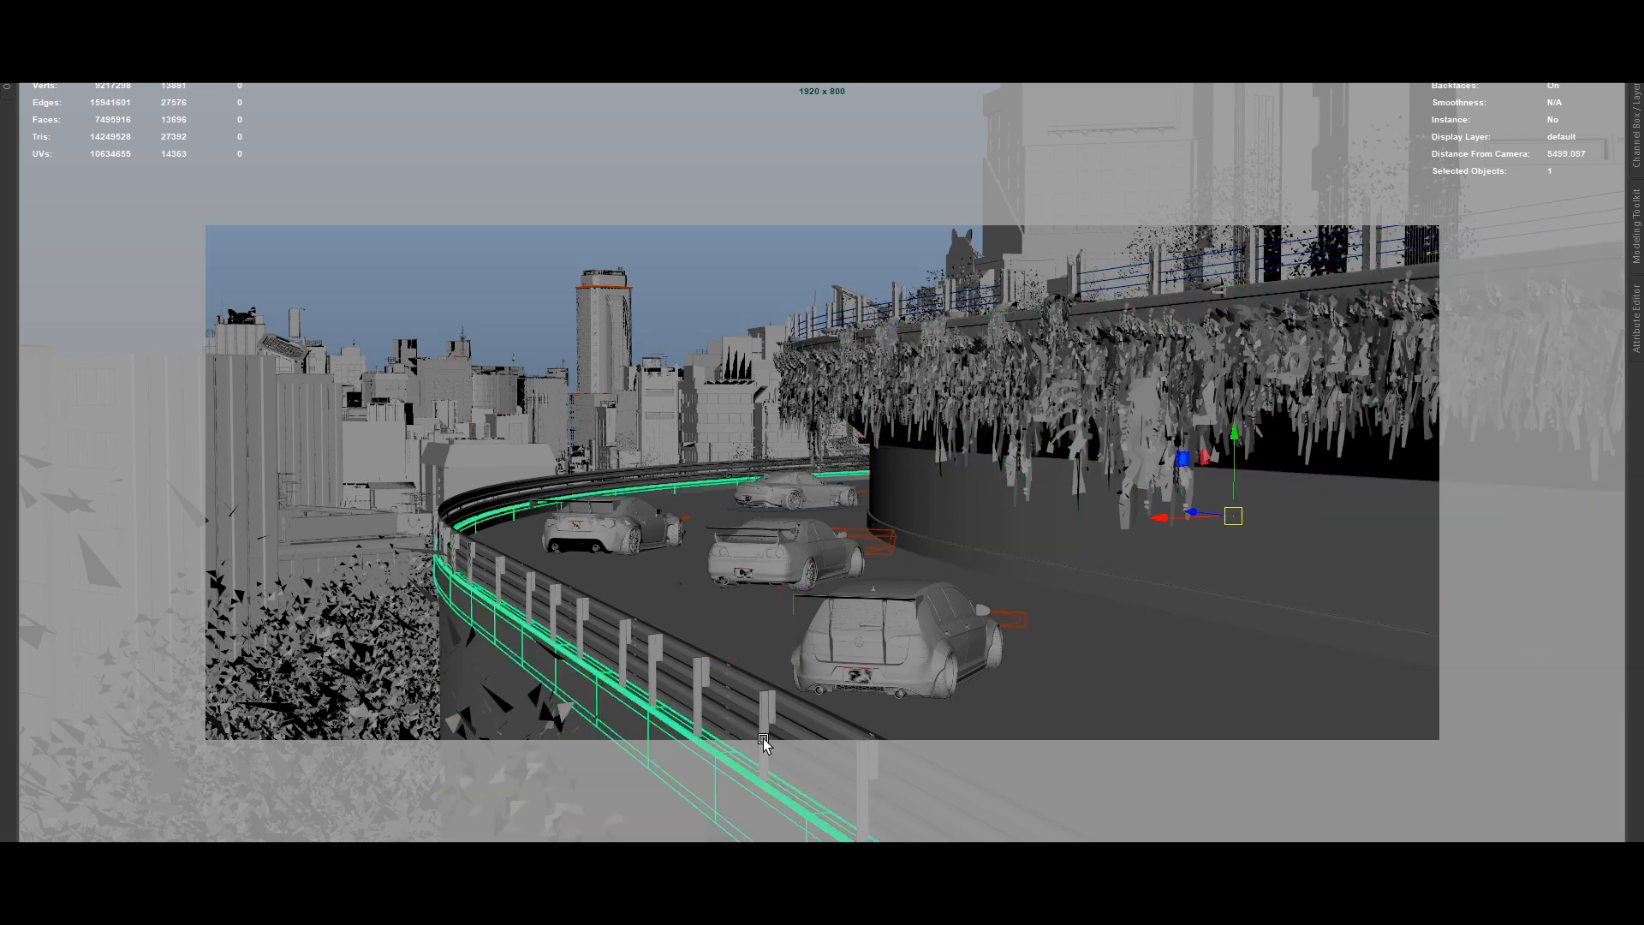
left_click(812, 739)
left_click(736, 677)
left_click(726, 733)
left_click(730, 695)
left_click(745, 629)
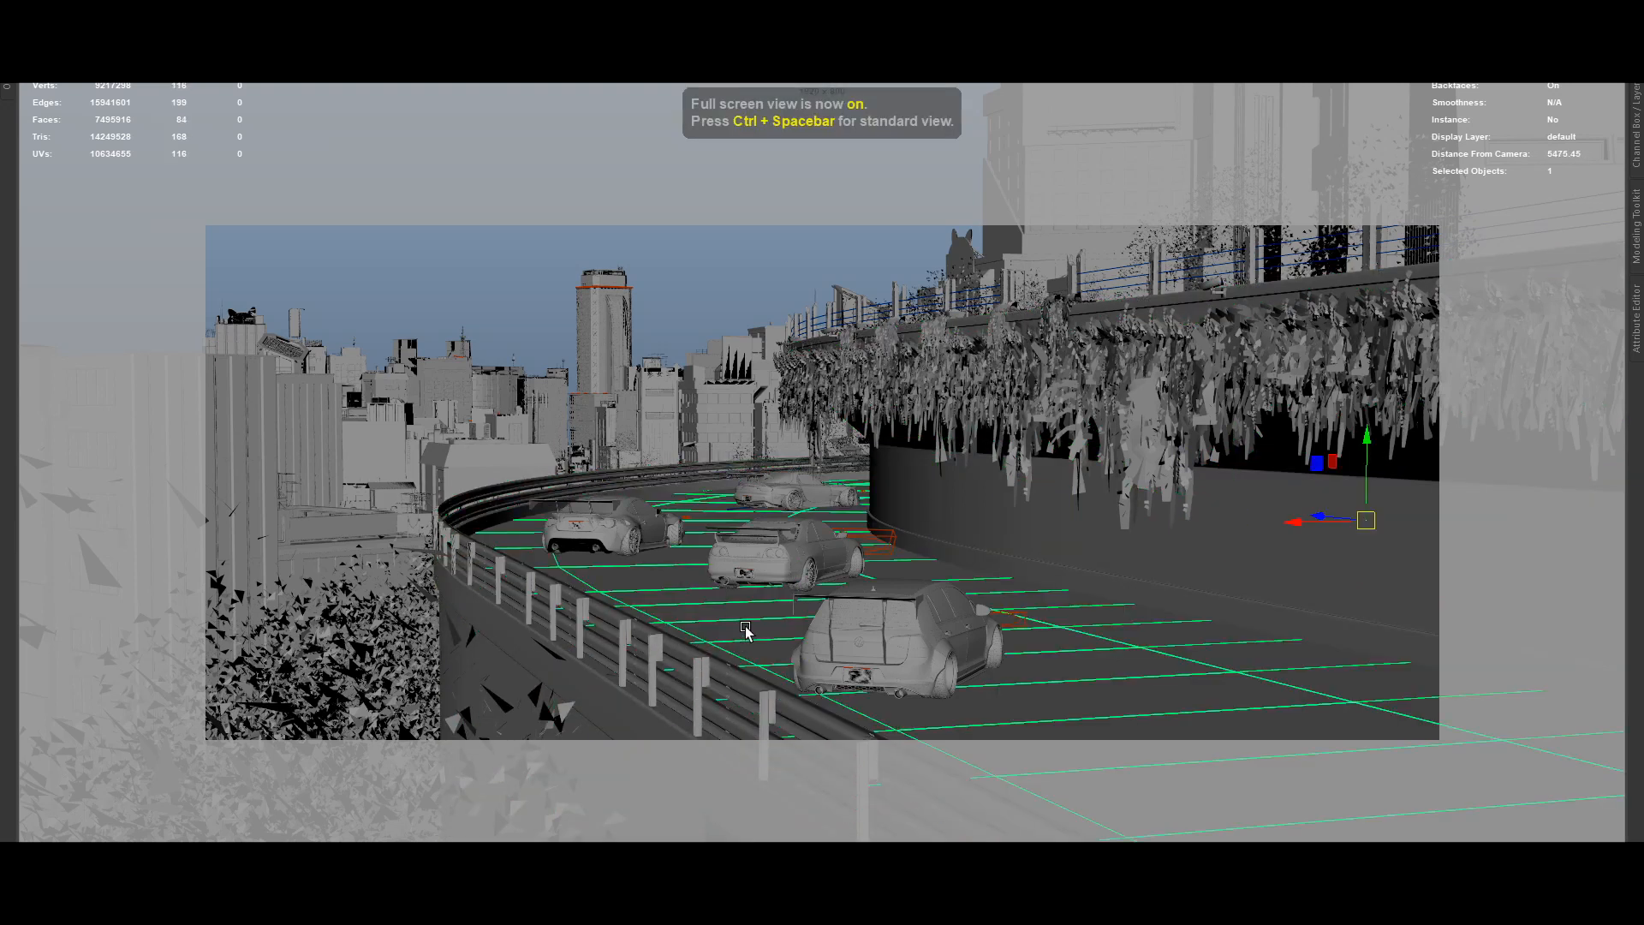
Isolate the road surface to examine its topology, and exit isolation to show the whole scene again.
key("ctrl+1")
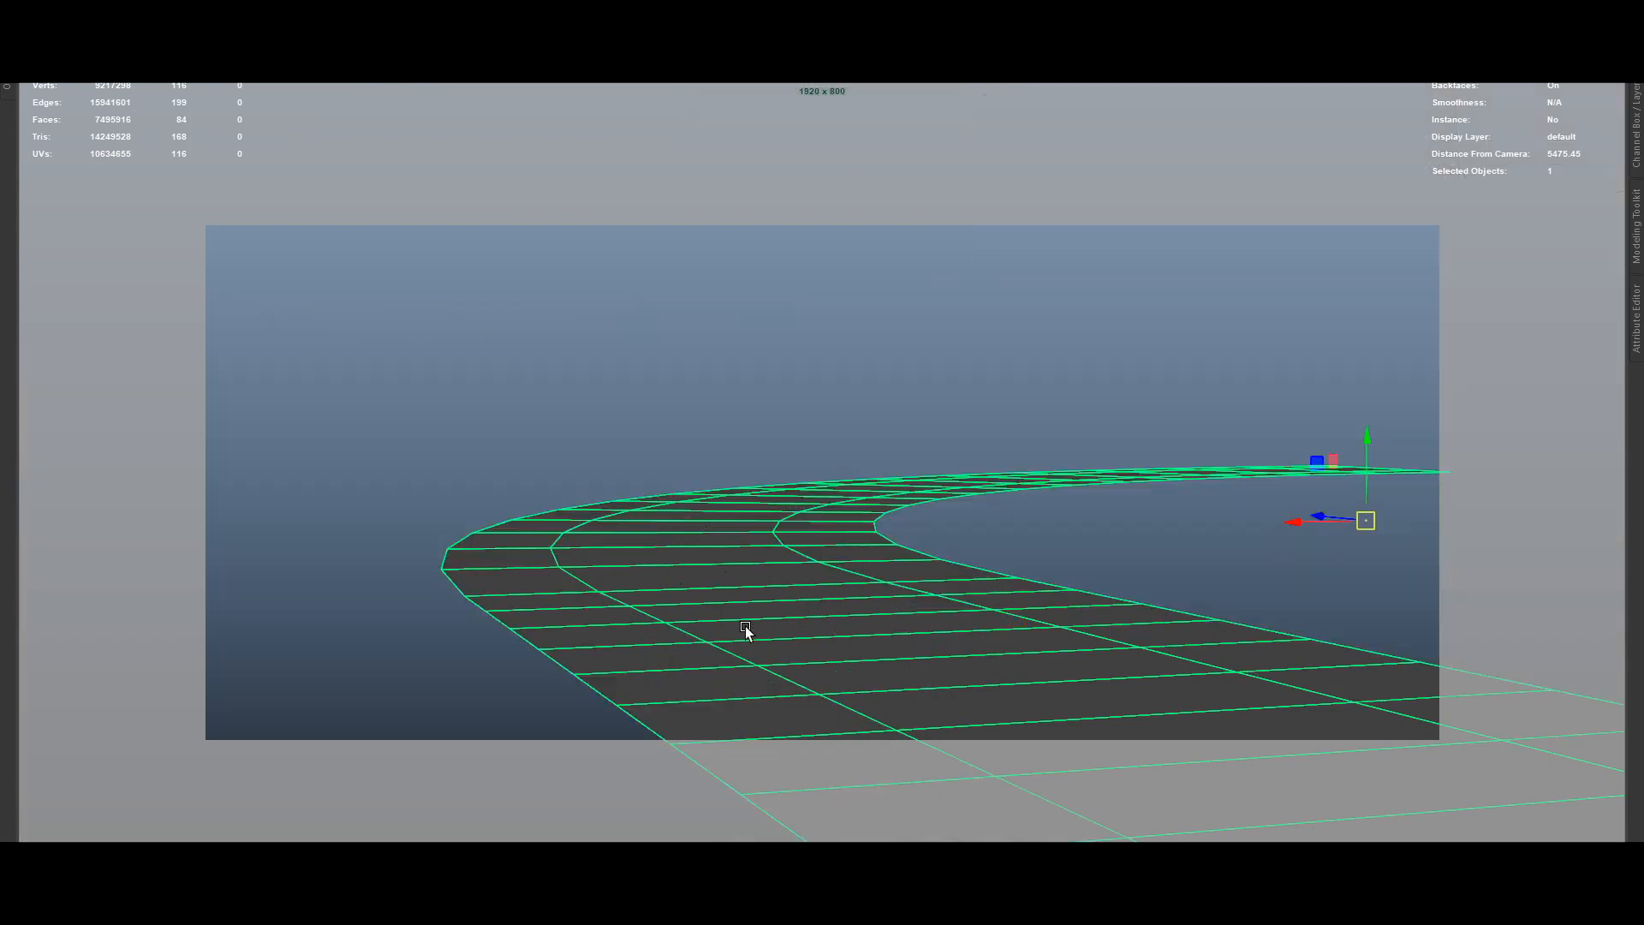
left_click(1118, 562)
left_click(822, 628)
key("ctrl+1")
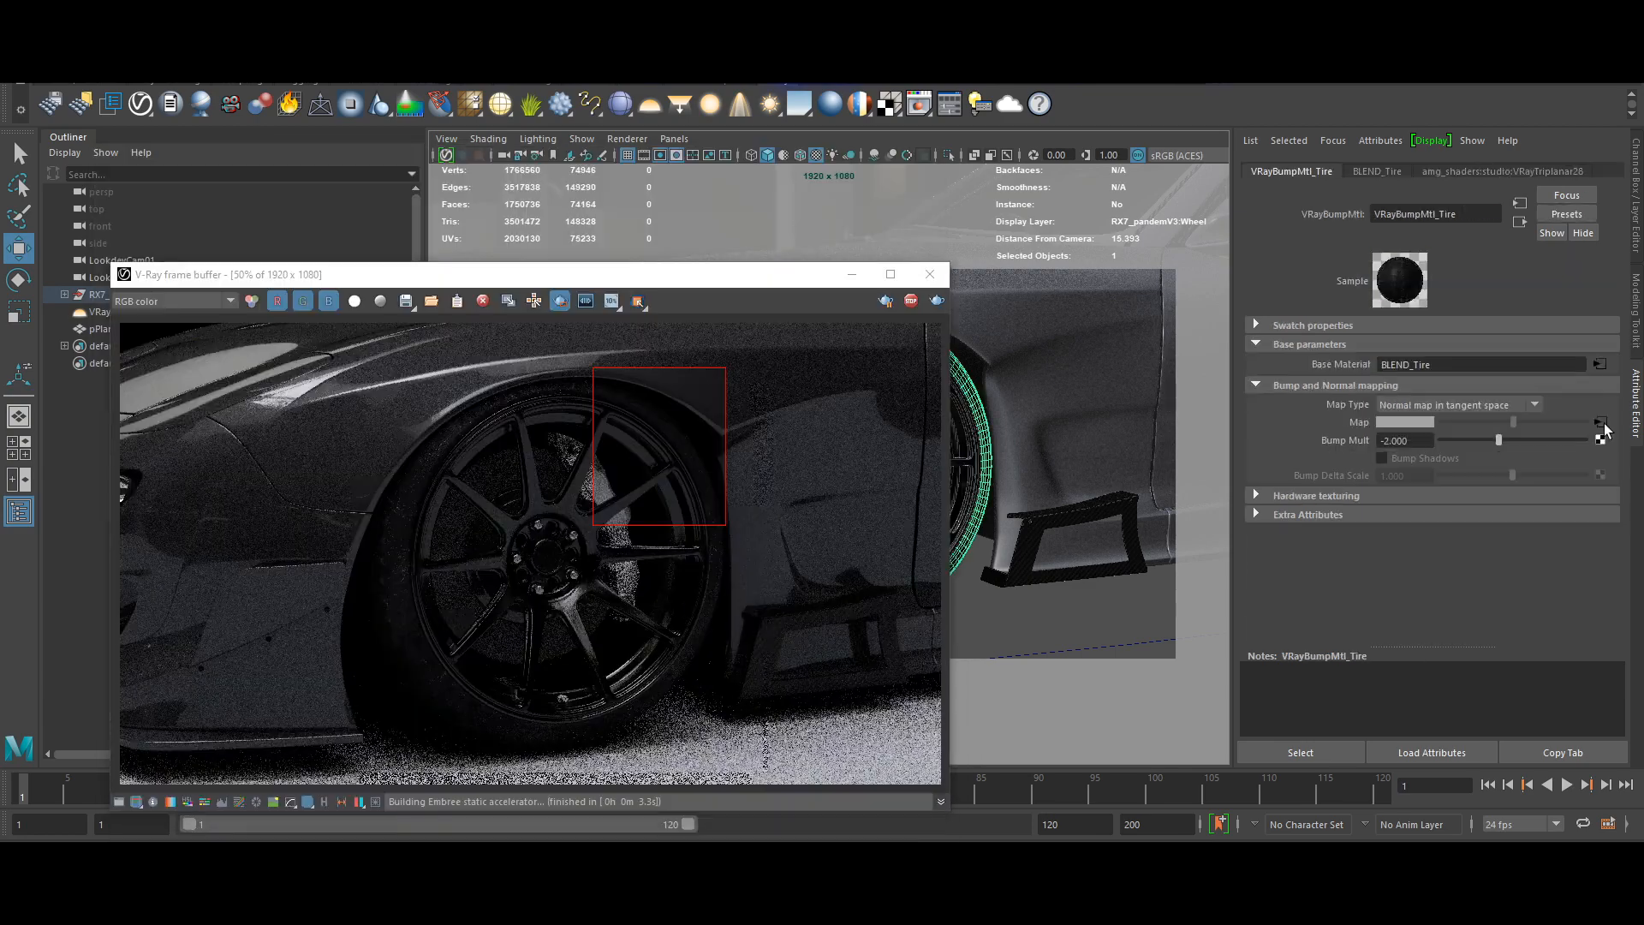
left_click(1601, 423)
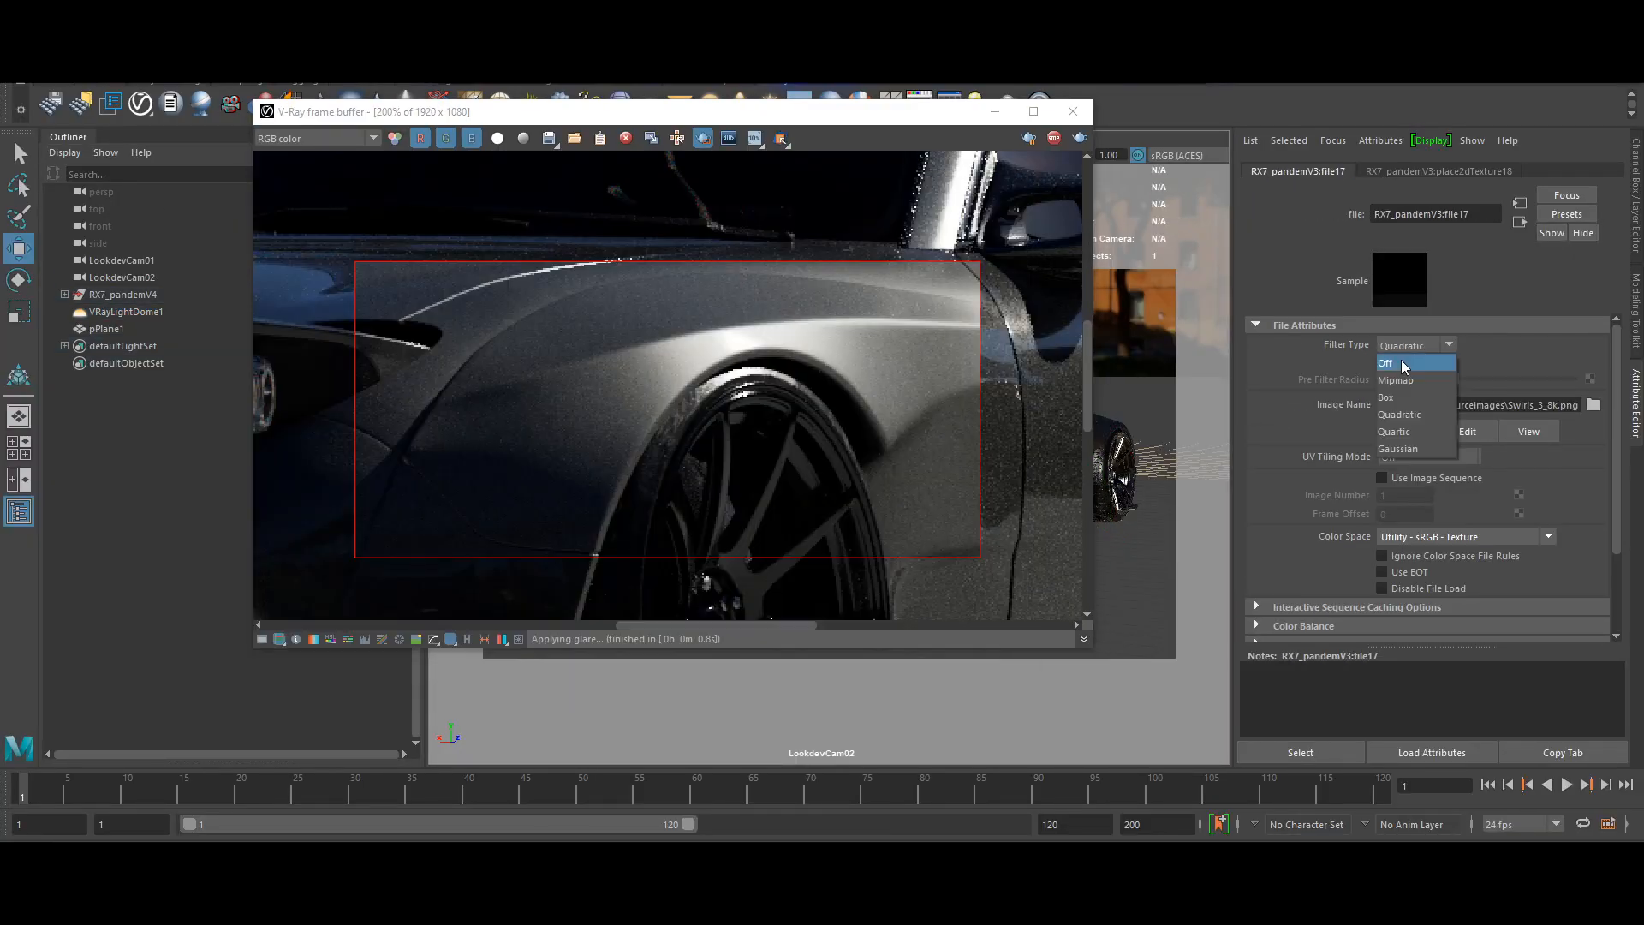
left_click(1404, 364)
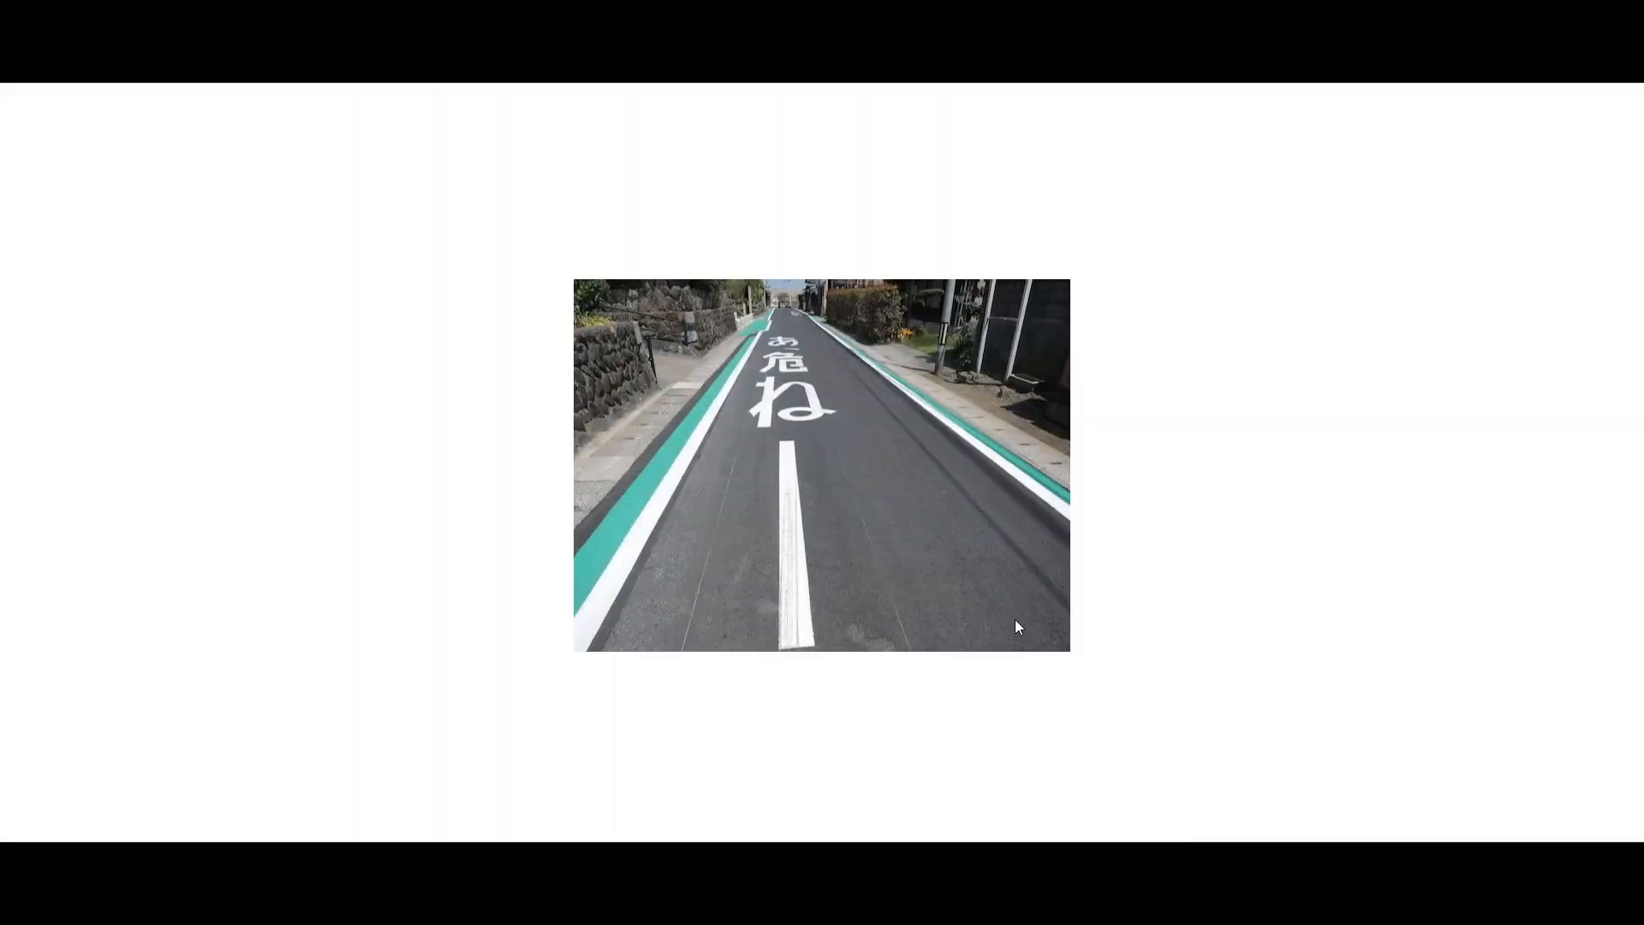
scroll(1014, 619, "up", 4)
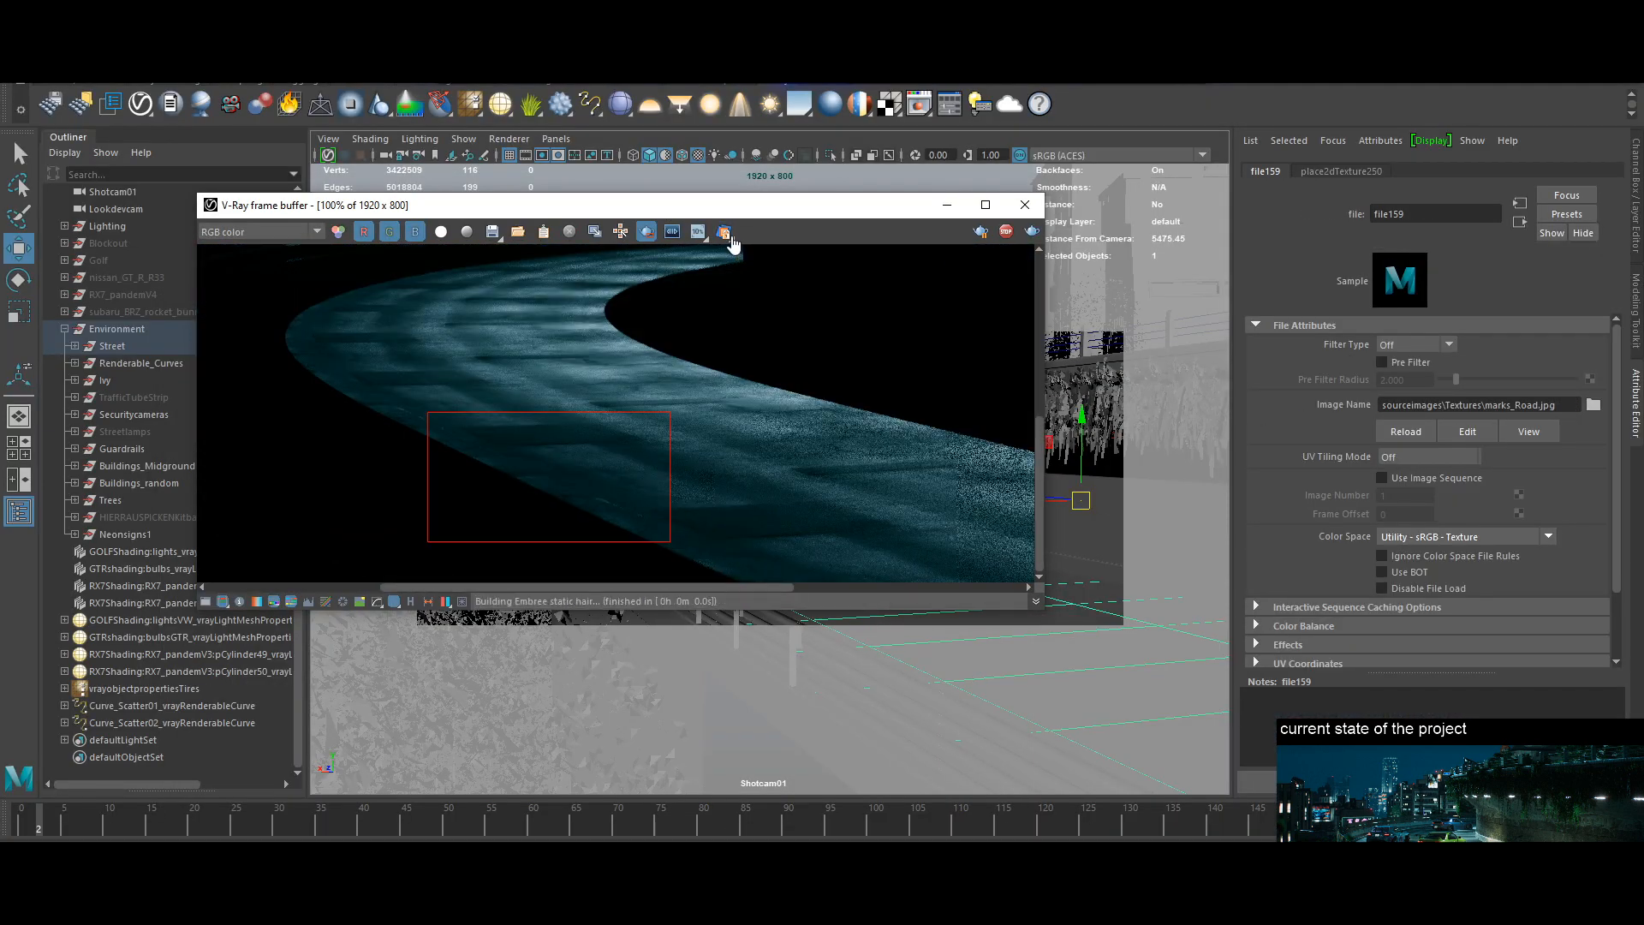
scroll(616, 428, "up", 1)
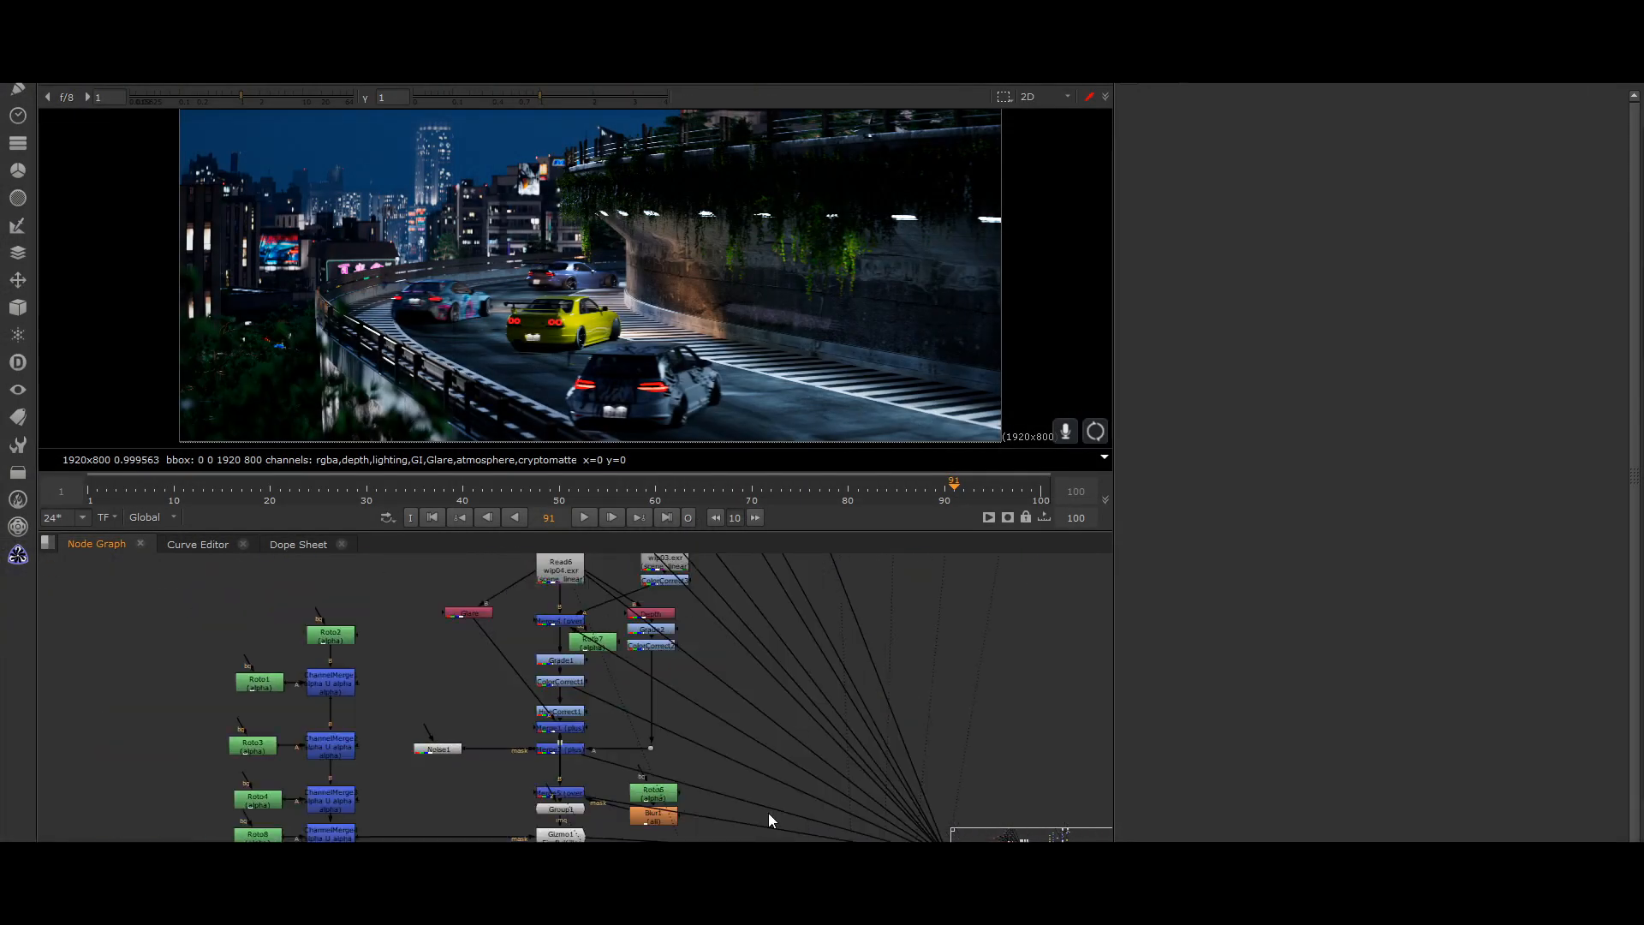
In Nuke, view the movie stills from Read2 to Read5 one after another as colour grading references.
middle_click_drag(716, 652, 762, 752)
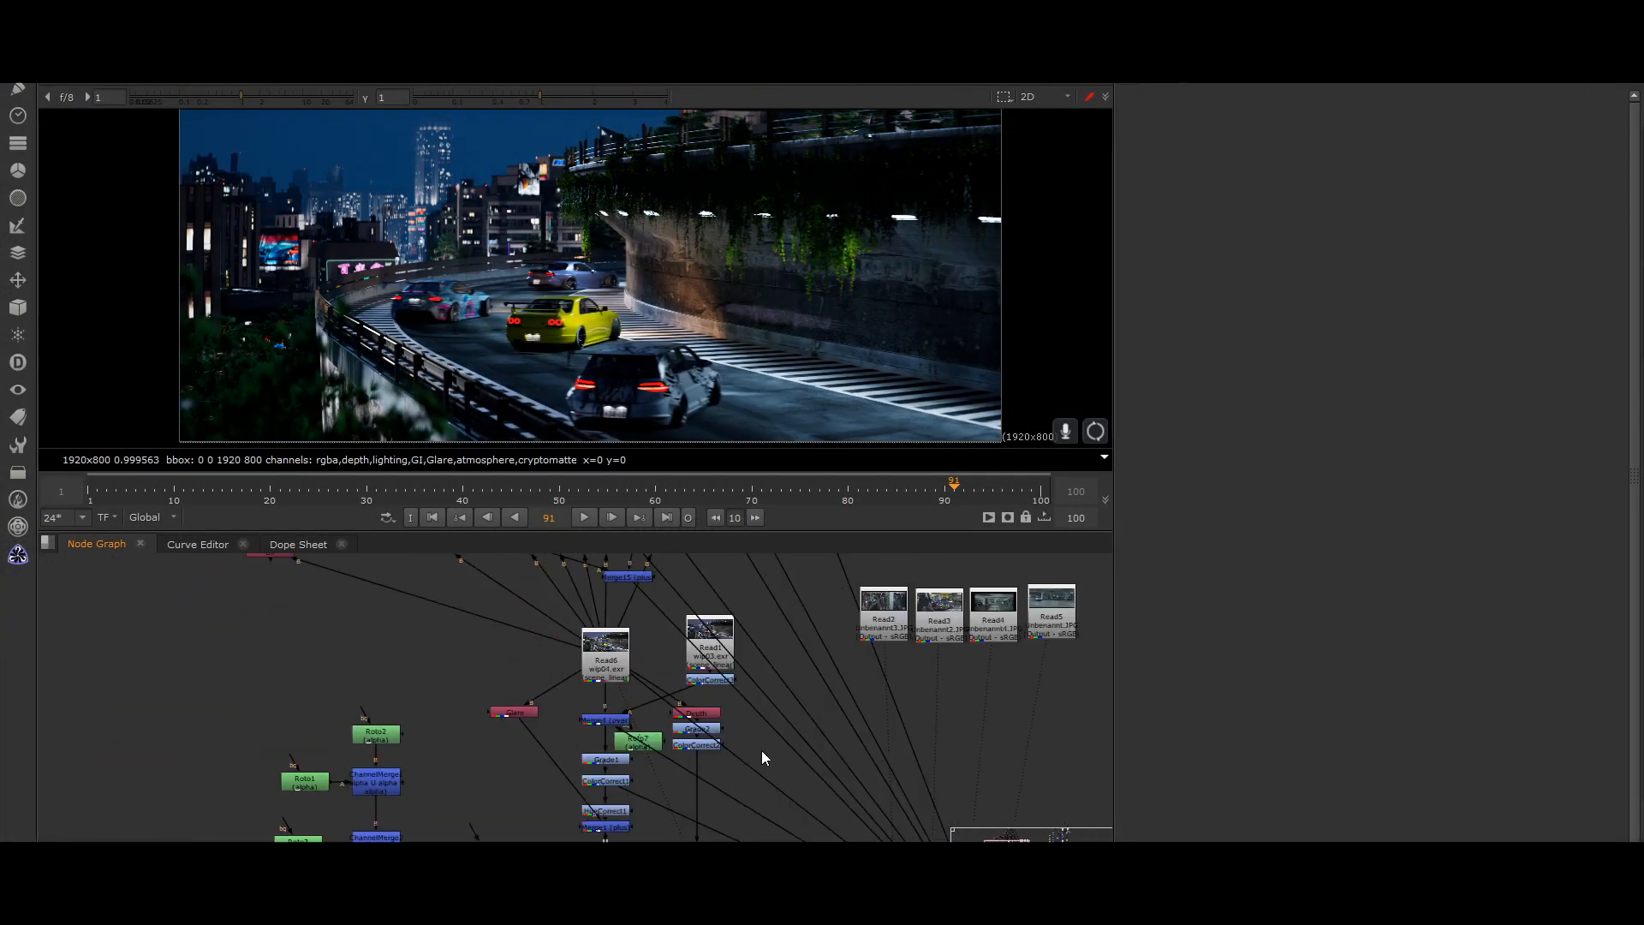
middle_click_drag(894, 747, 783, 719)
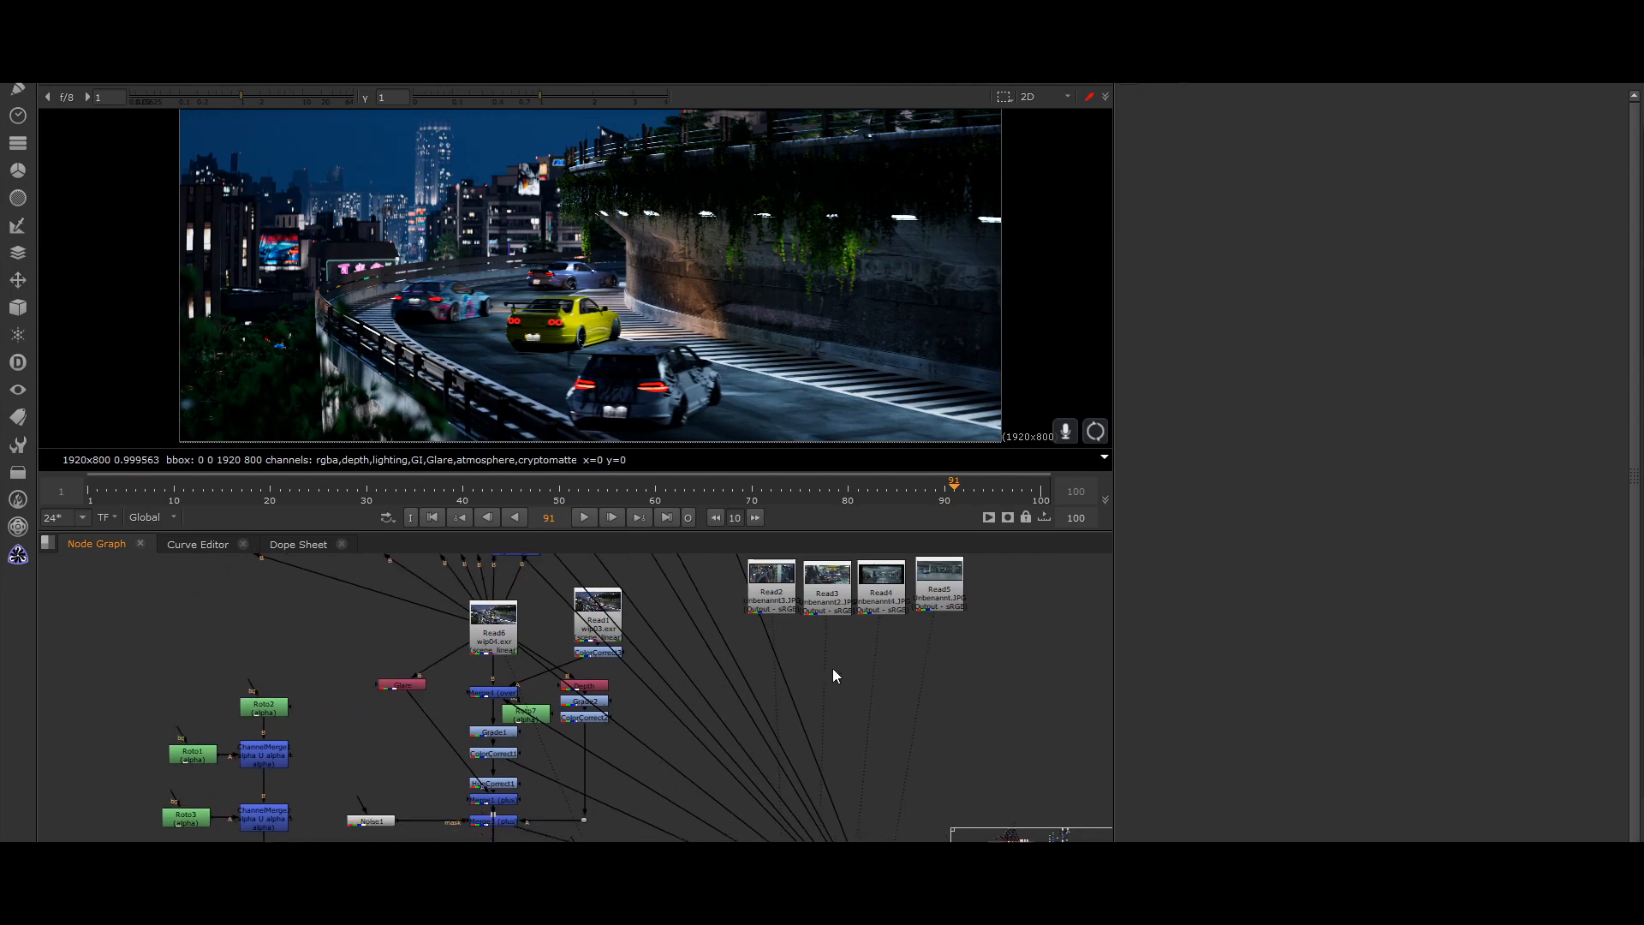
key("2")
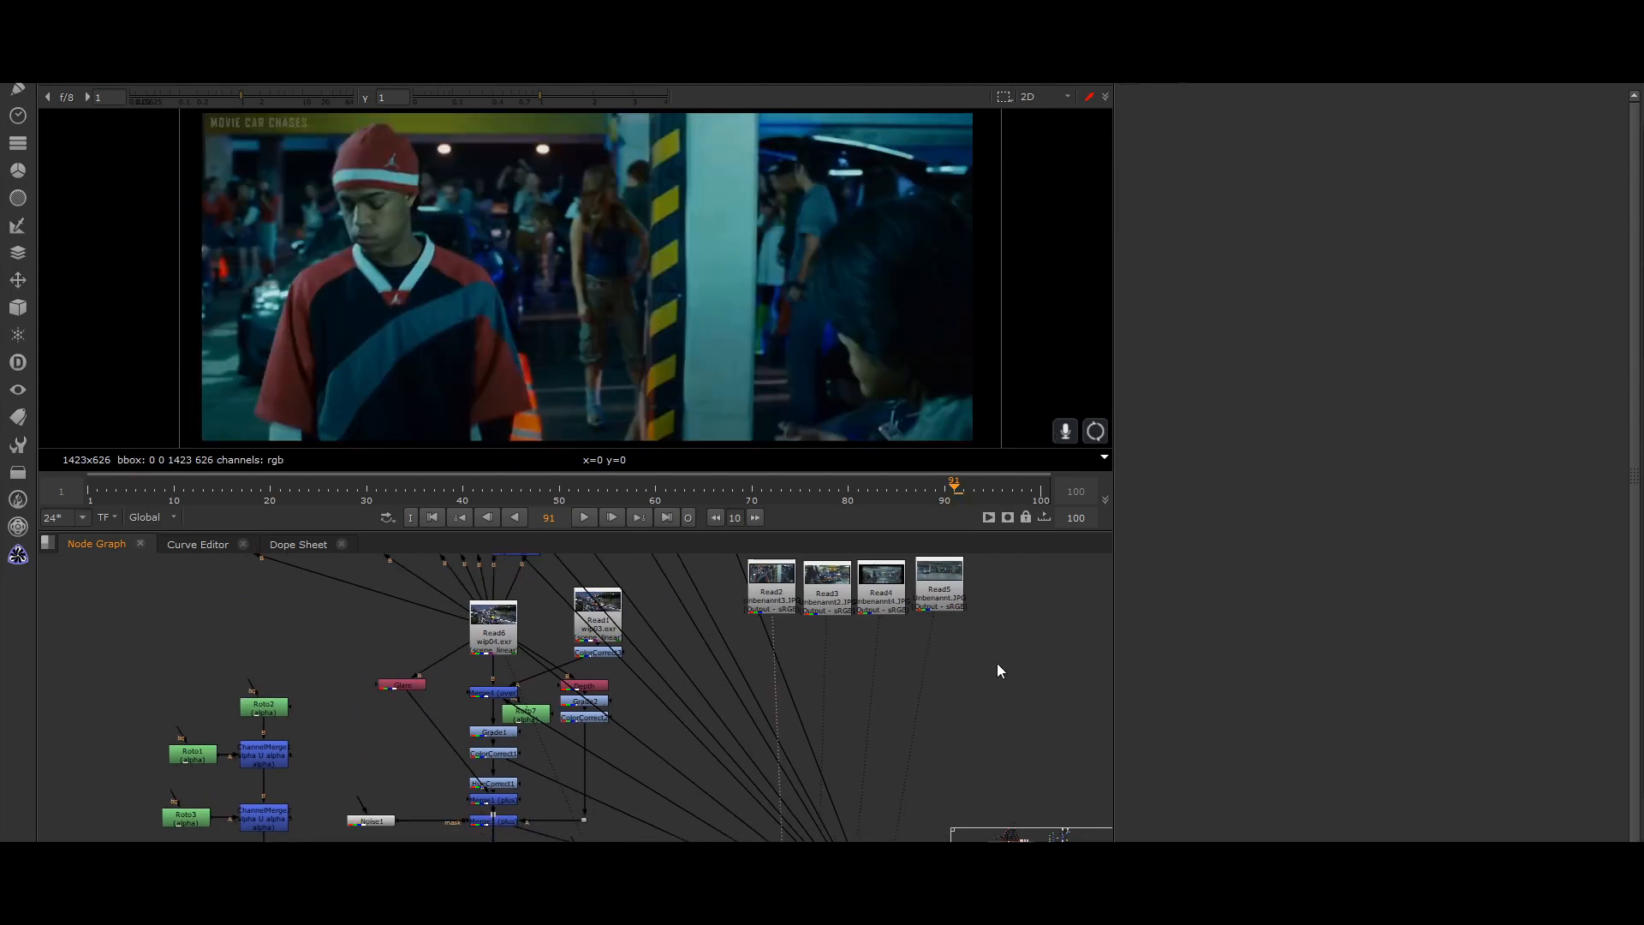
key("3")
key("4")
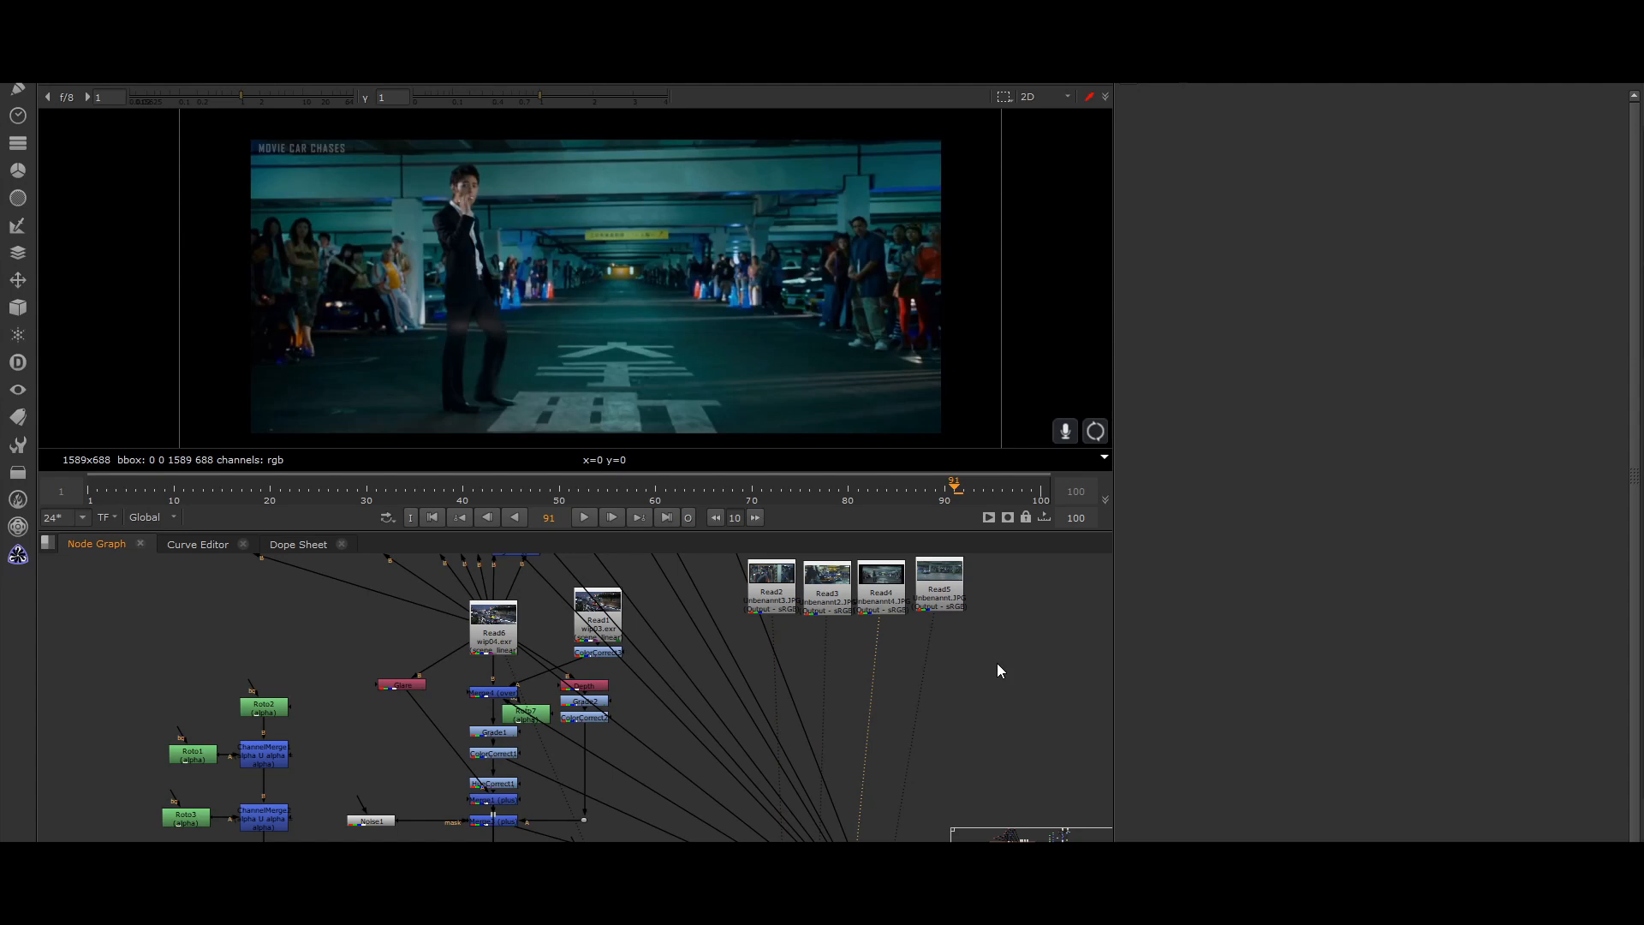
key("5")
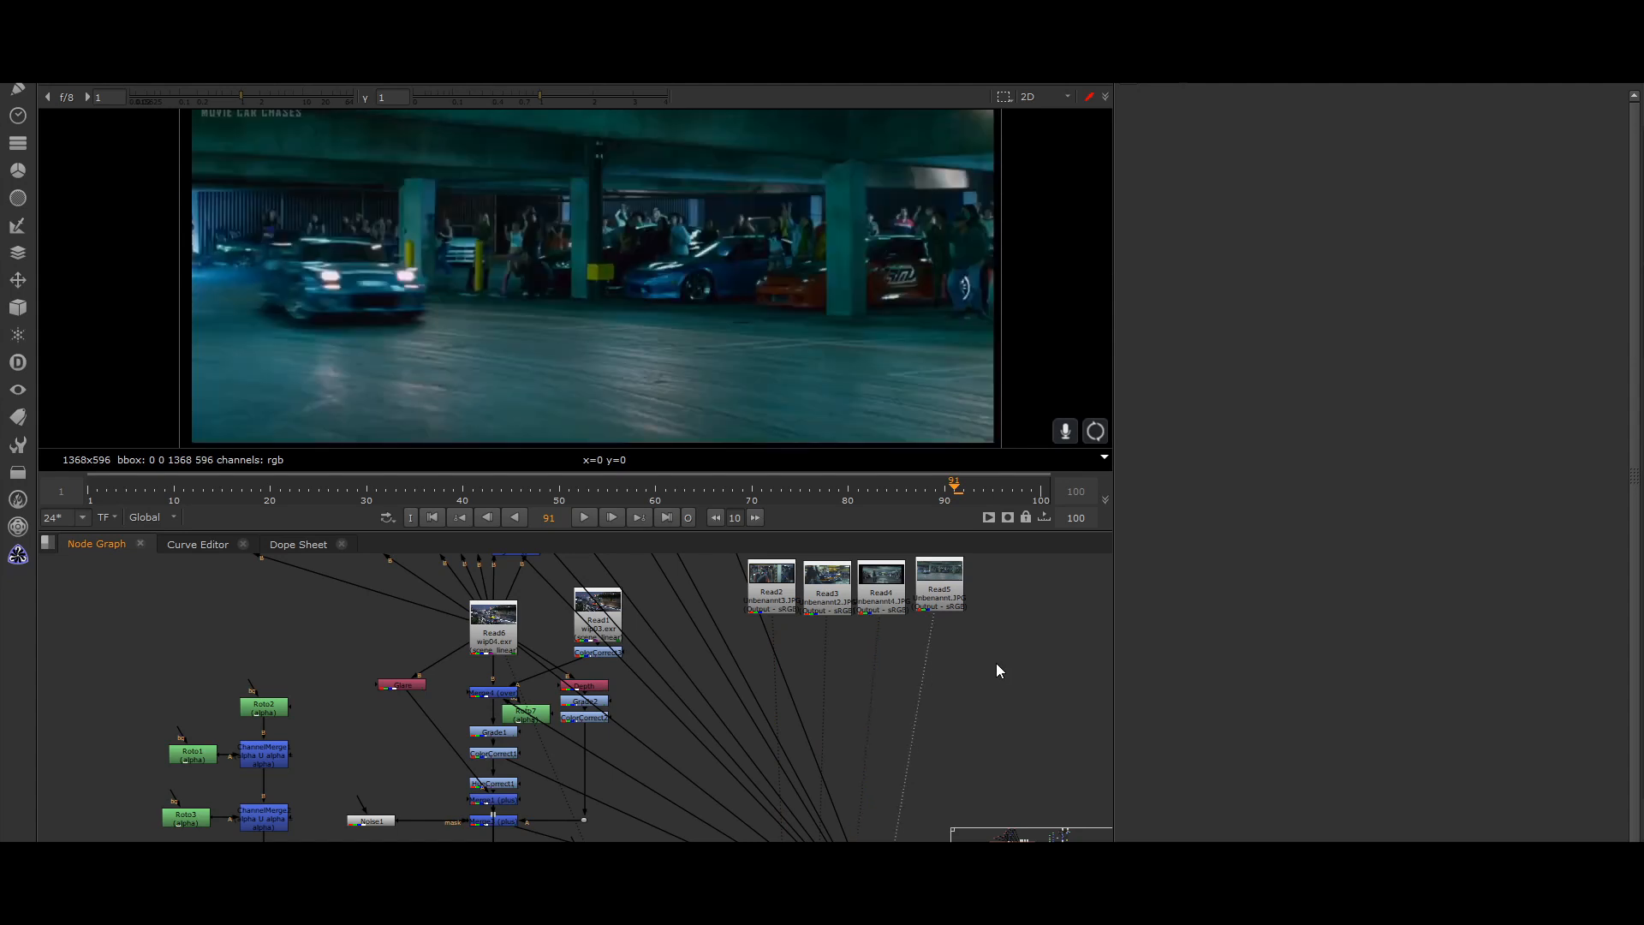
Compare the Read2, Read3 and Read4 stills again and examine the dark floor and crowd areas of Read4 closely.
key("2")
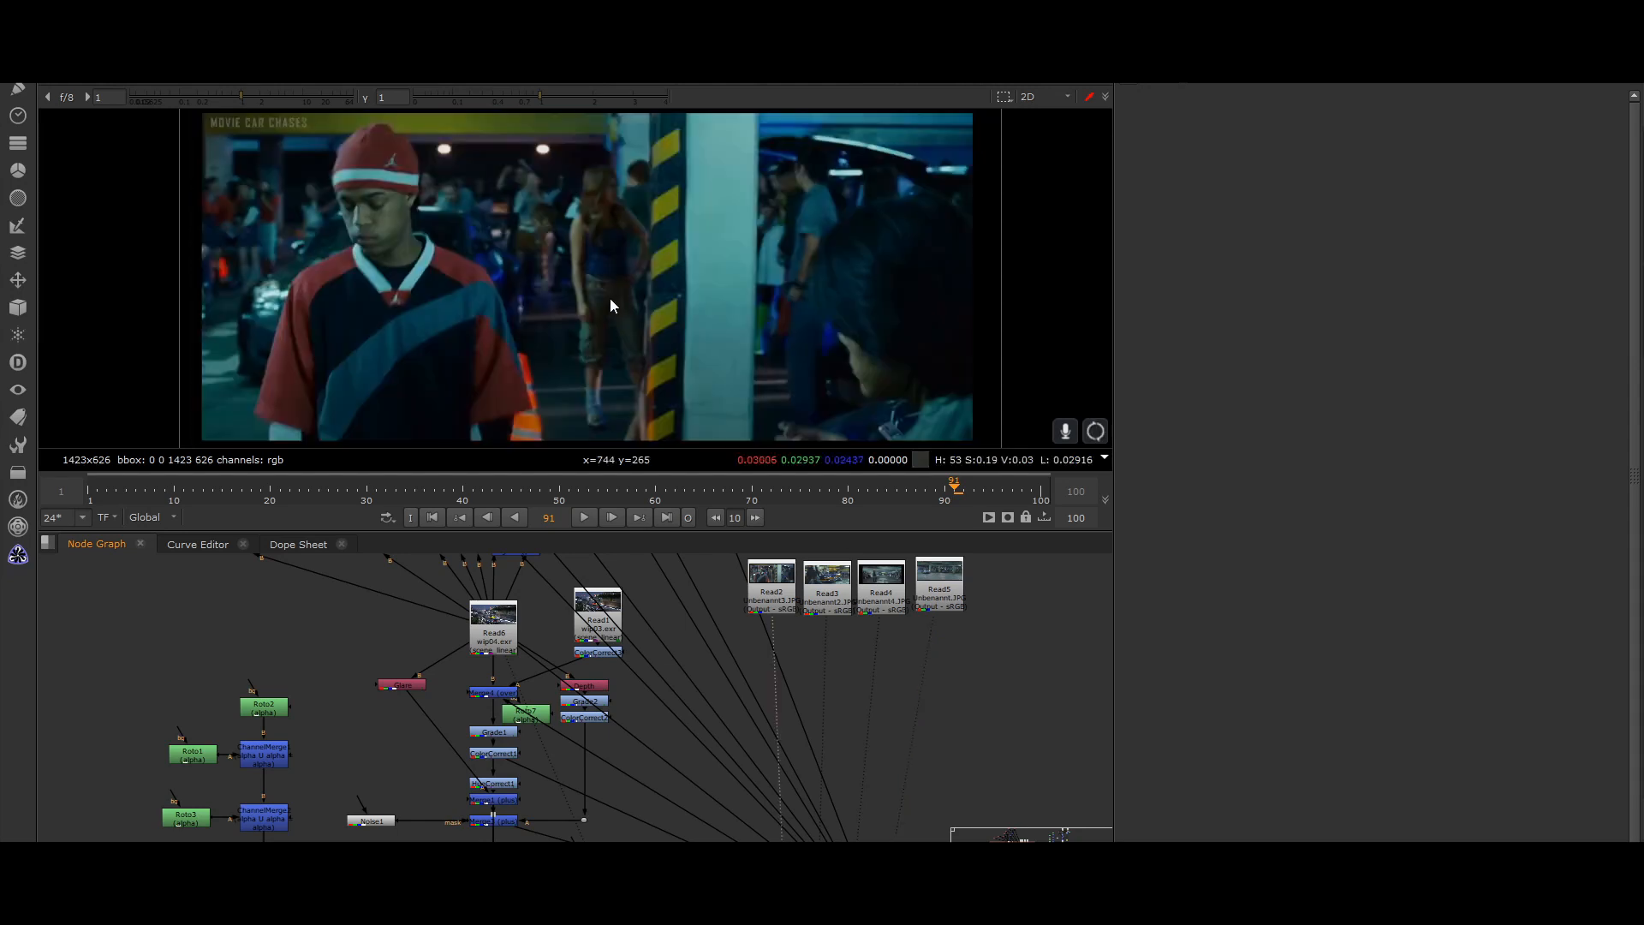
key("3")
key("4")
scroll(680, 322, "up", 5)
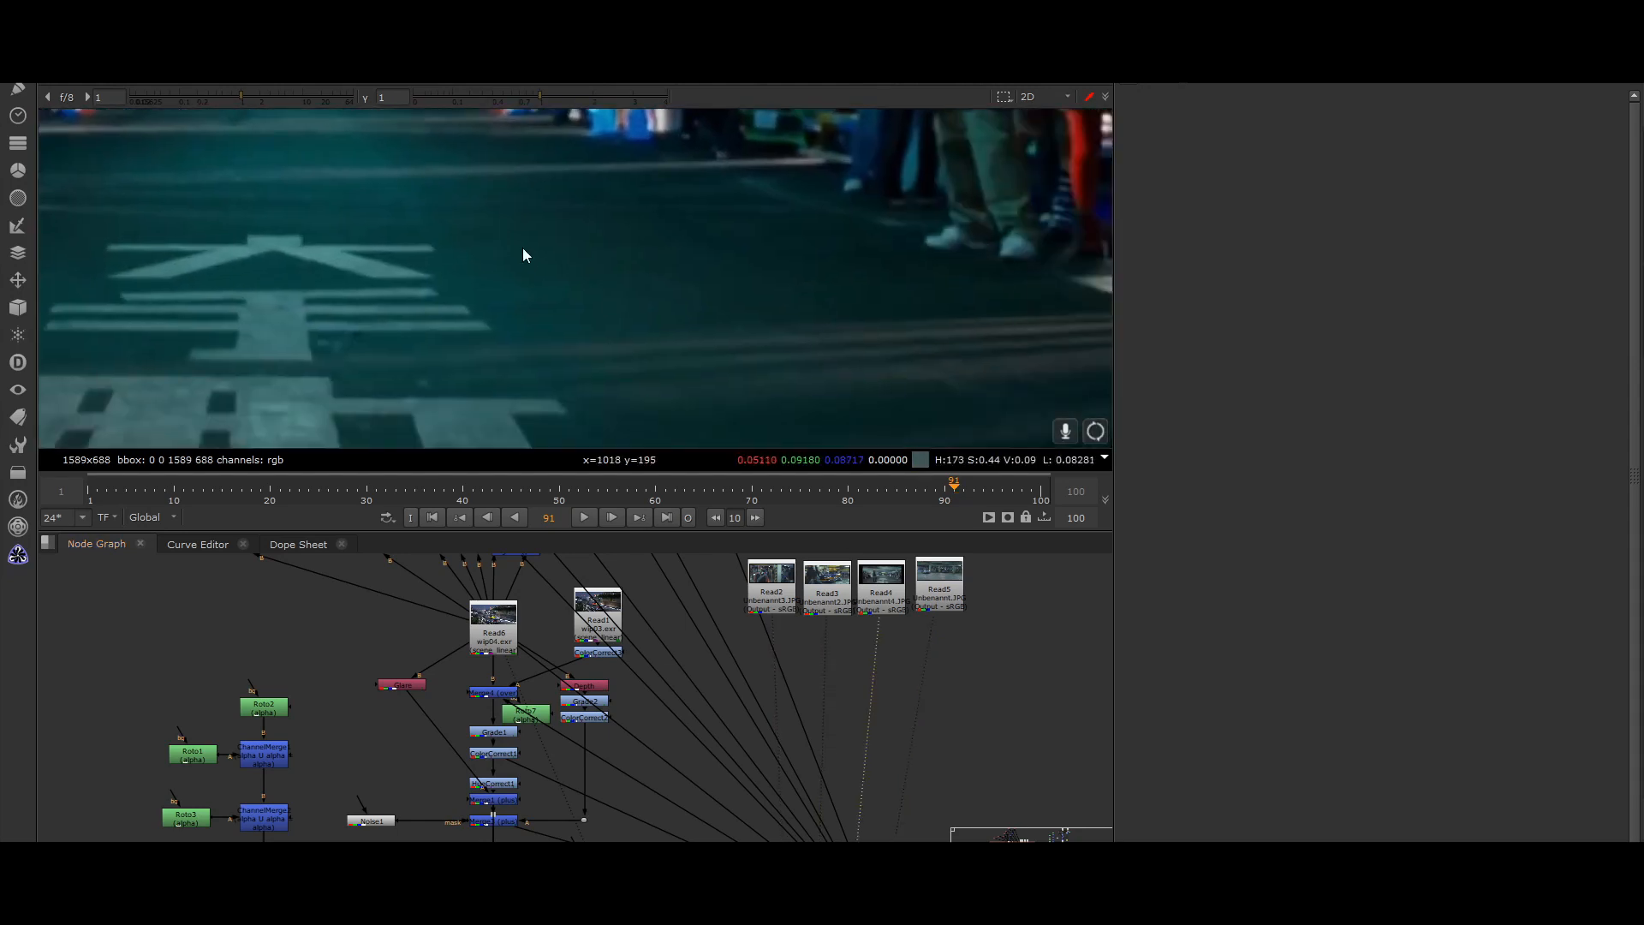
scroll(513, 440, "down", 5)
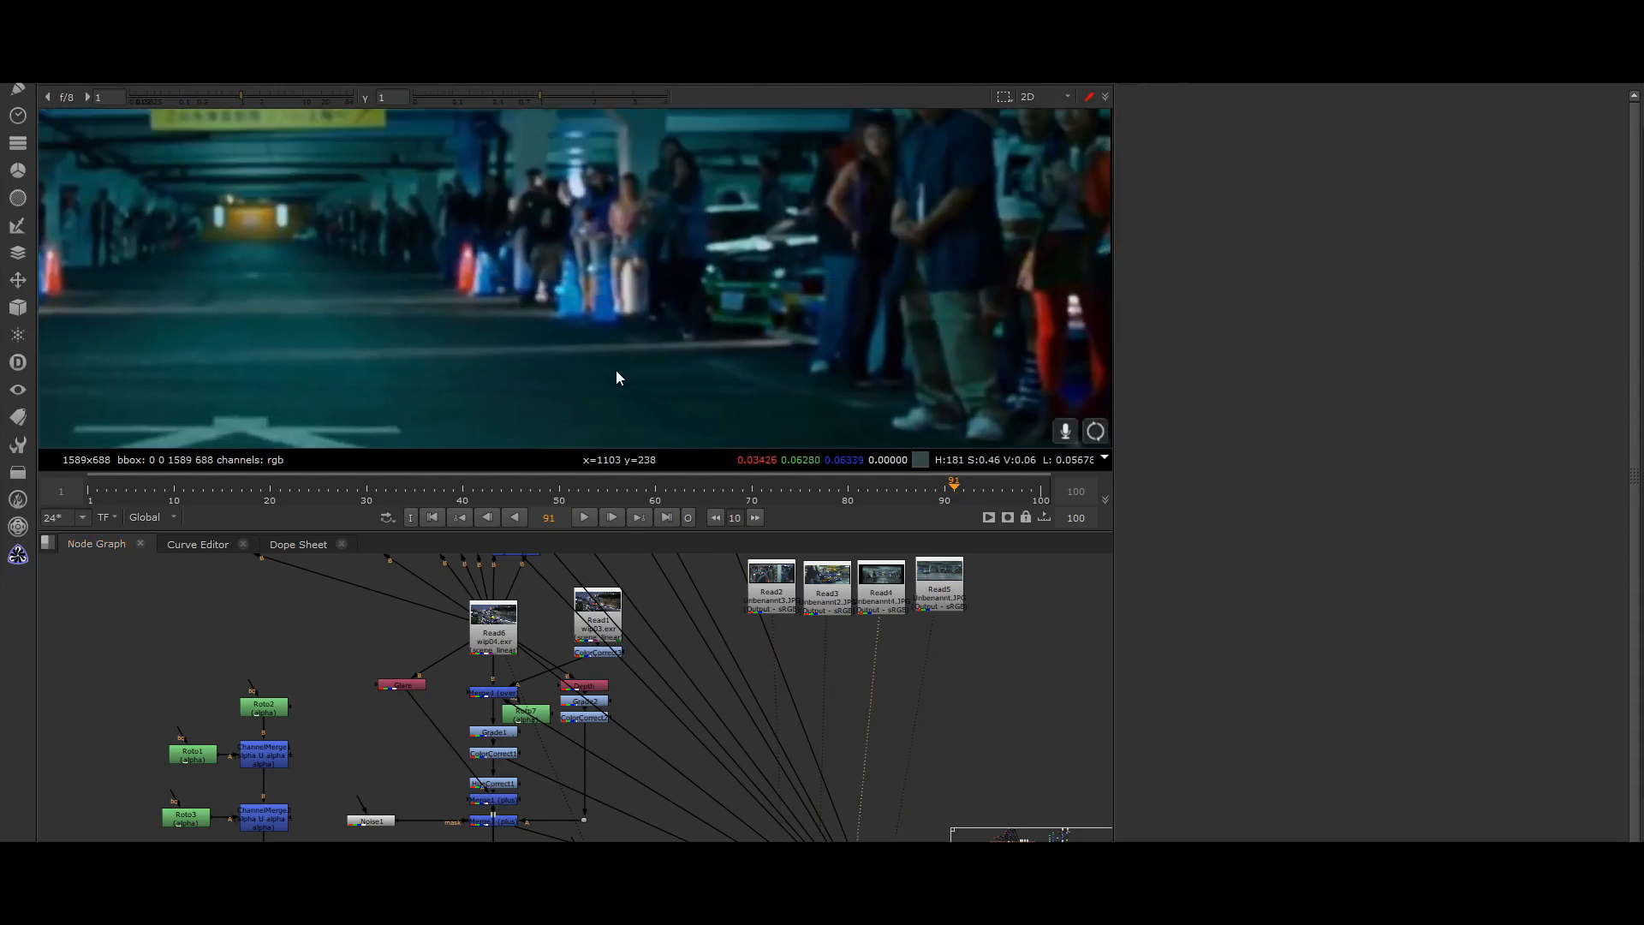
scroll(680, 283, "up", 5)
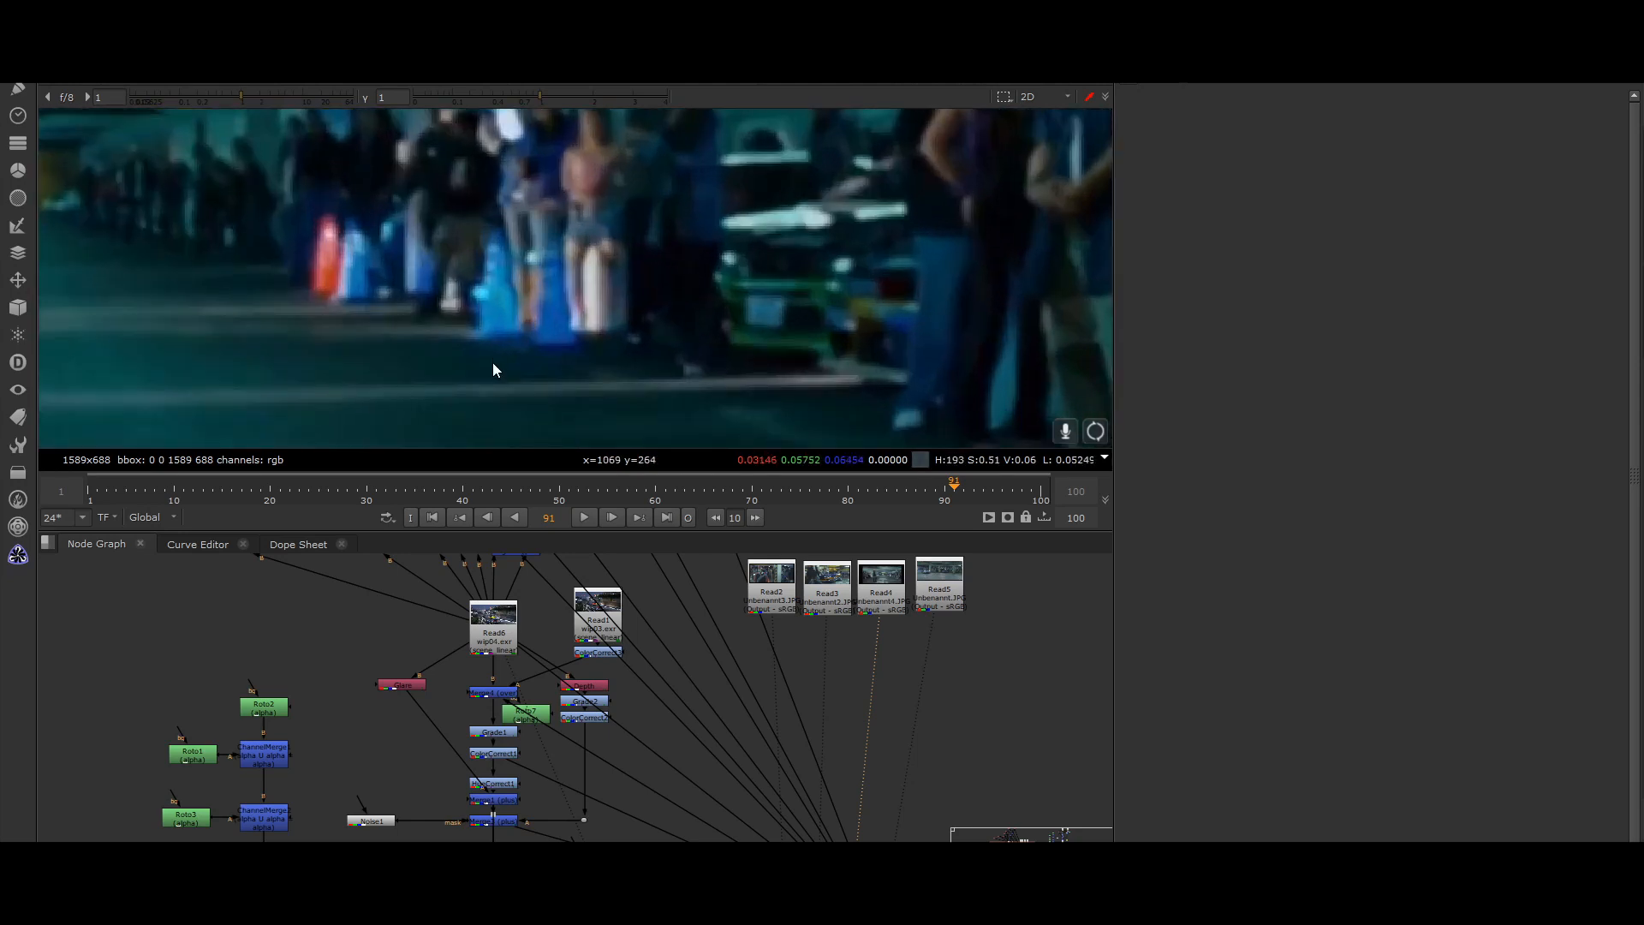